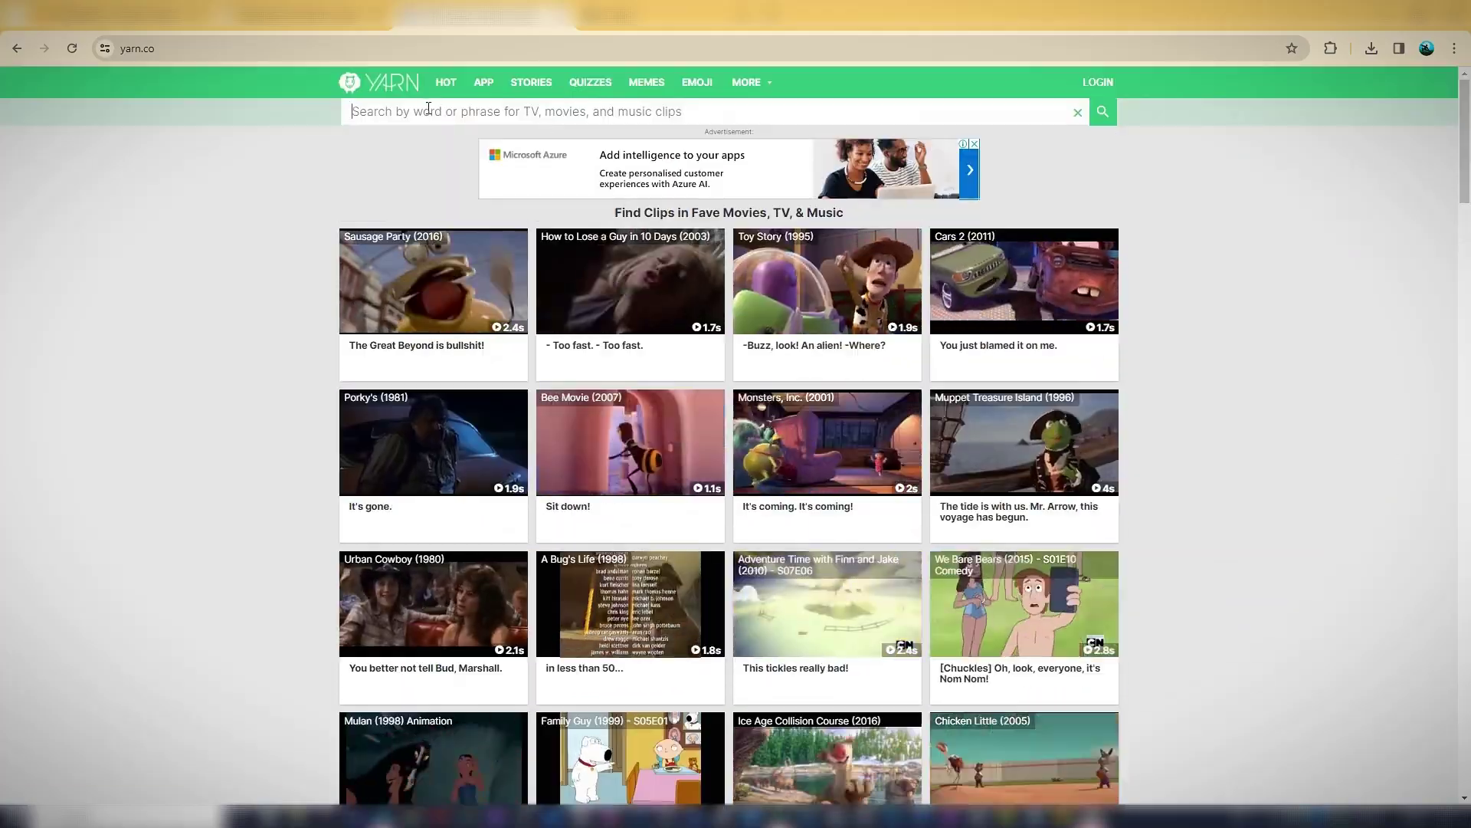
- Search yarn.co for clips of the quote 'i dont care what happens'
left_click(426, 105)
type("i dont care what happens")
key("Return")
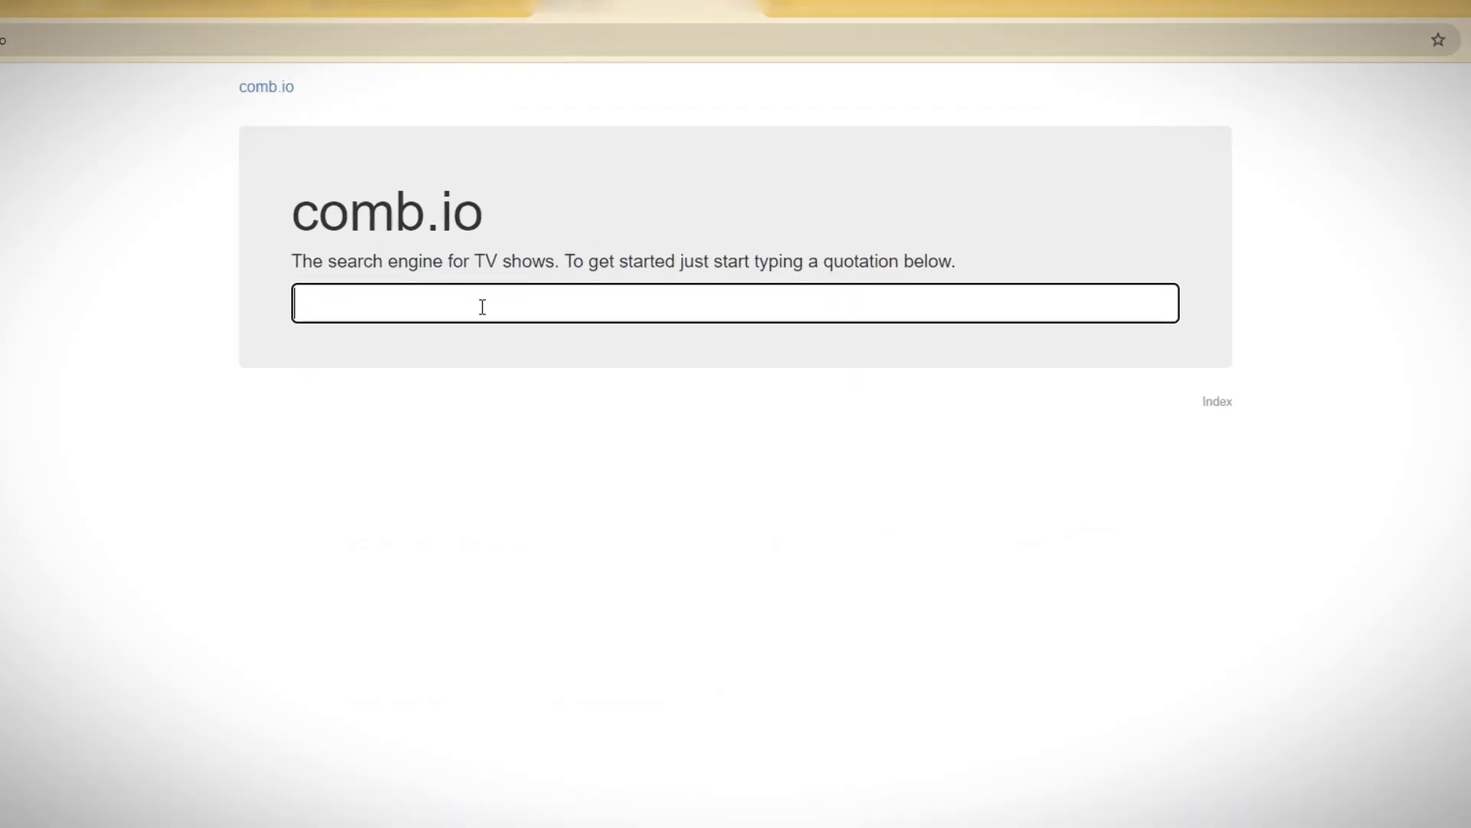
- Search comb.io for 'it faster than the speed of light' and scroll to the matching clips
type("it fas")
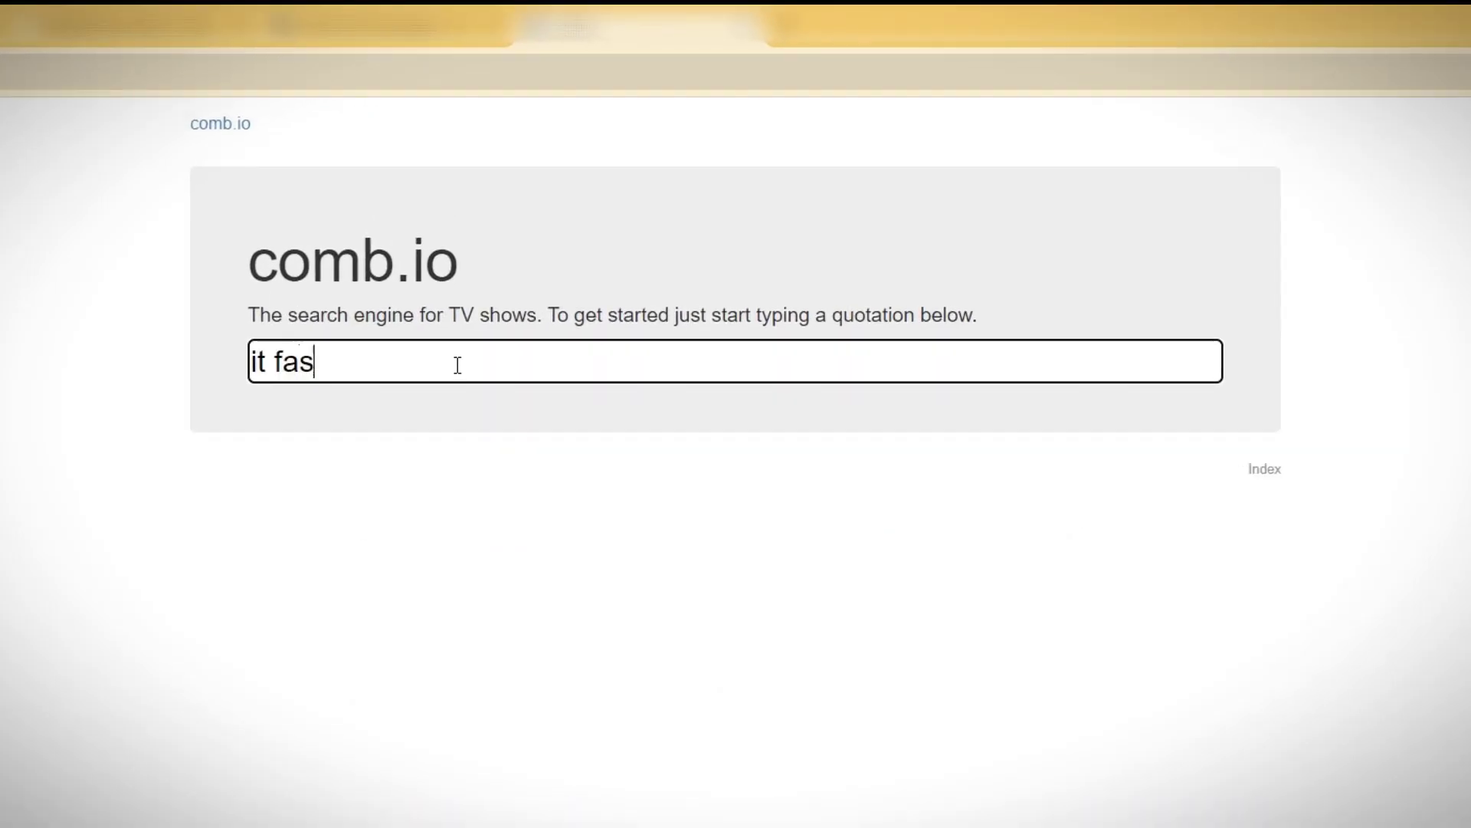
type("ter than the speed of light")
scroll(684, 527, "down", 5)
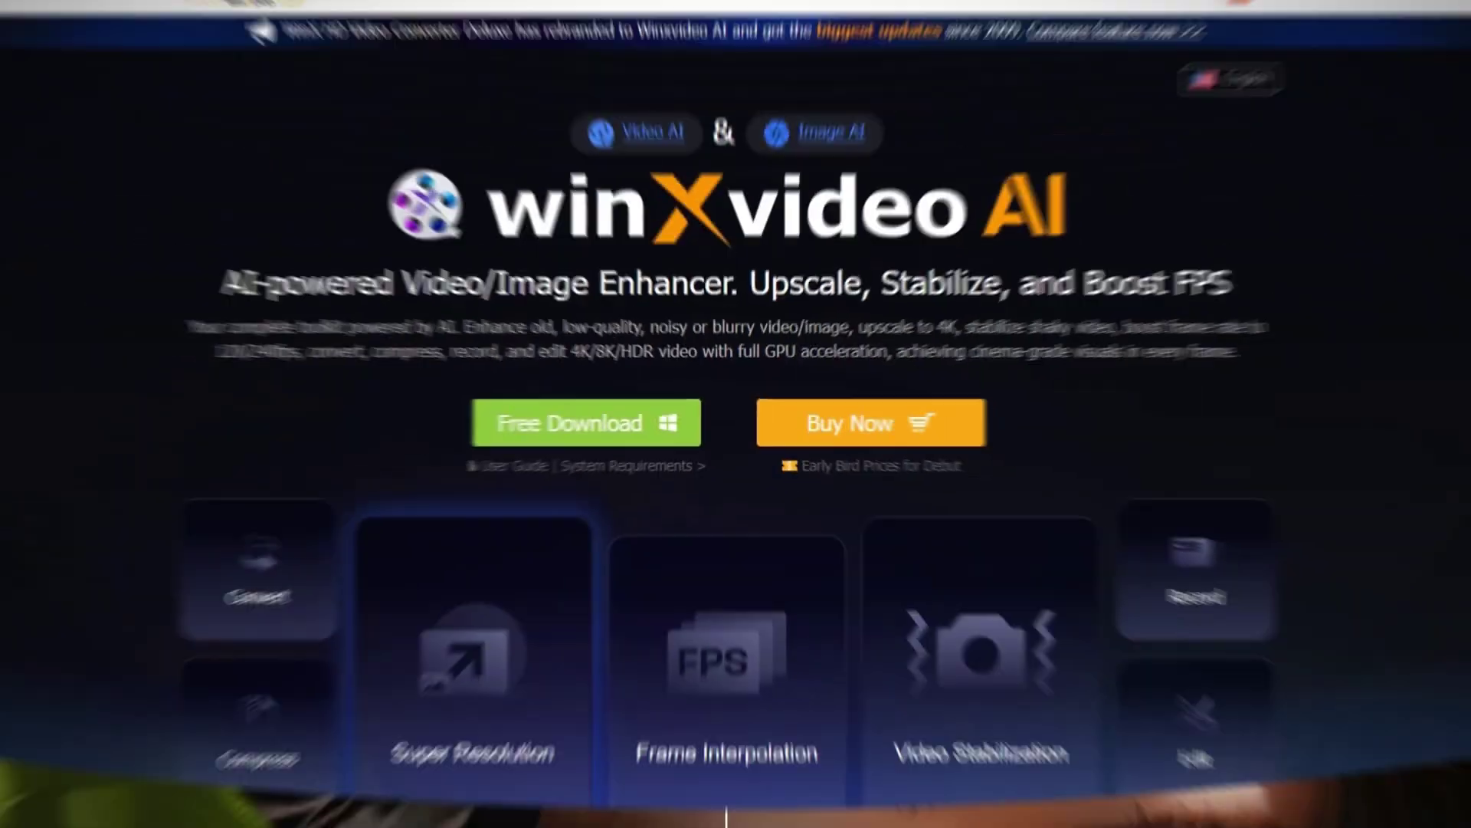
- Scroll down to the upscaling comparisons and view the Camera recordings sample
scroll(1464, 165, "down", 6)
scroll(1464, 165, "down", 2)
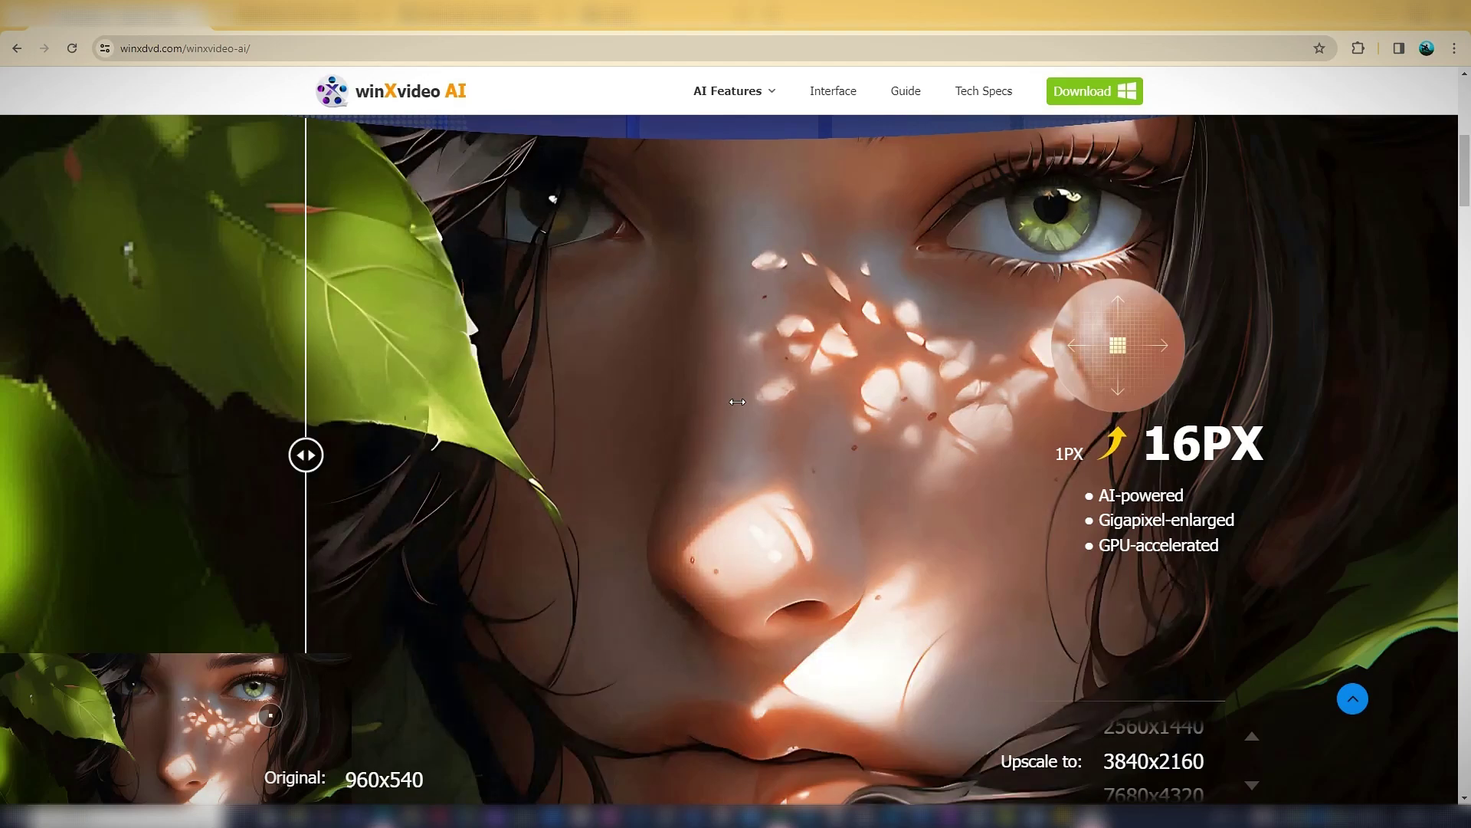
scroll(737, 401, "down", 15)
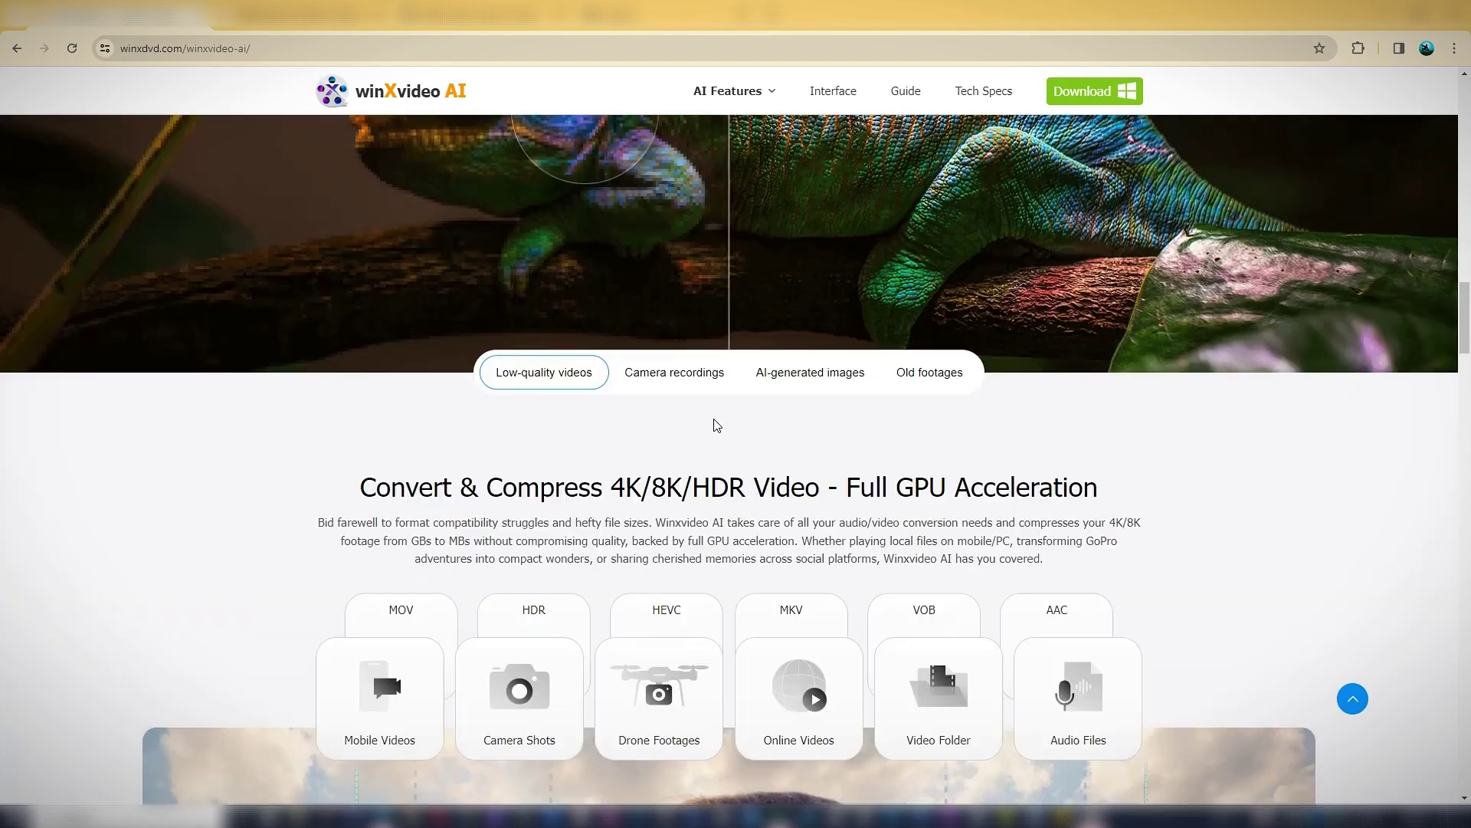
left_click(686, 375)
scroll(802, 532, "up", 3)
- View the AI-generated images and Old footages before-and-after samples, scrolling through the page
left_click(808, 627)
left_click(938, 633)
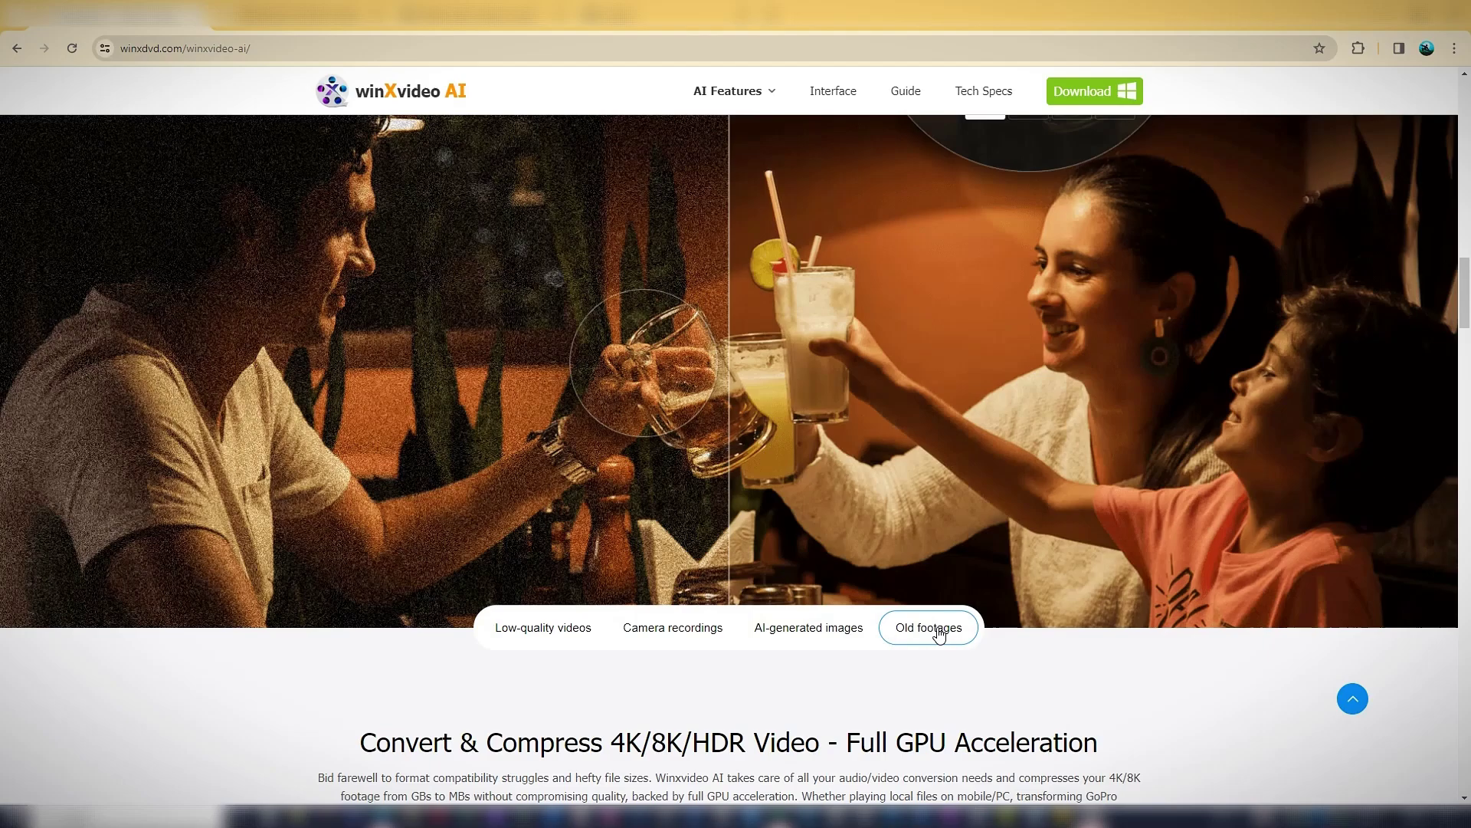
scroll(770, 504, "down", 20)
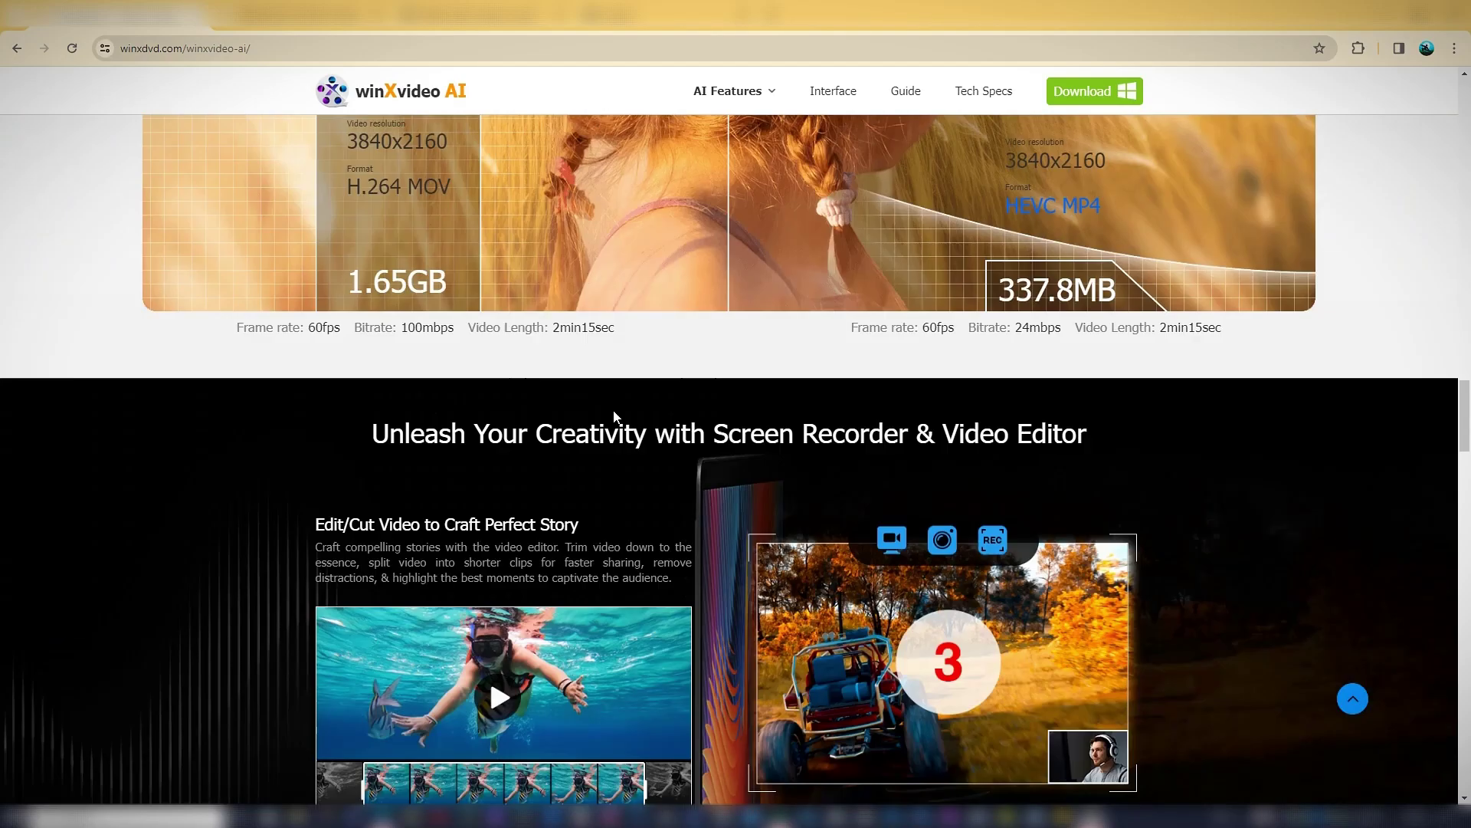
scroll(613, 416, "up", 20)
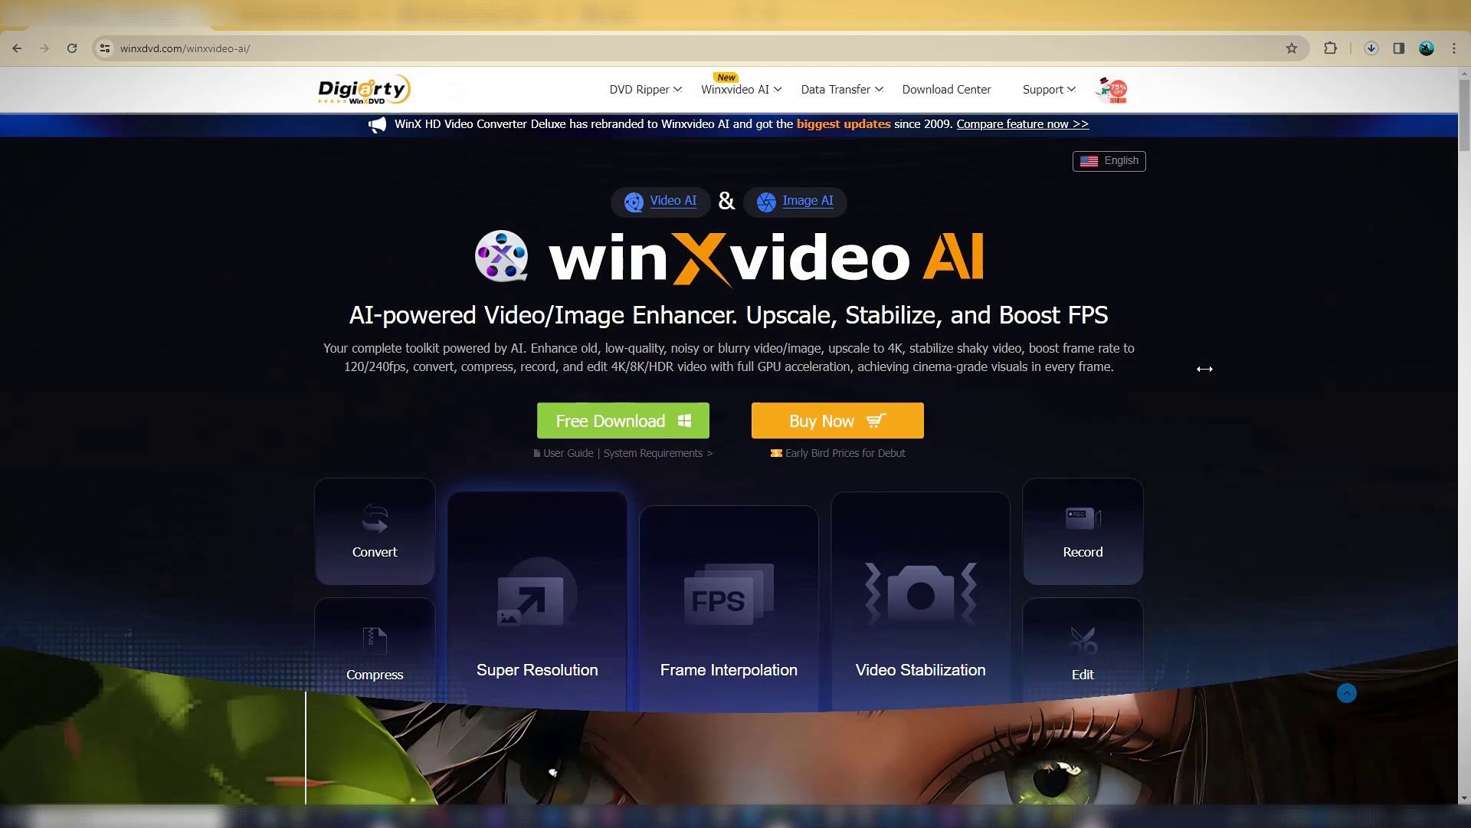
scroll(1243, 395, "down", 10)
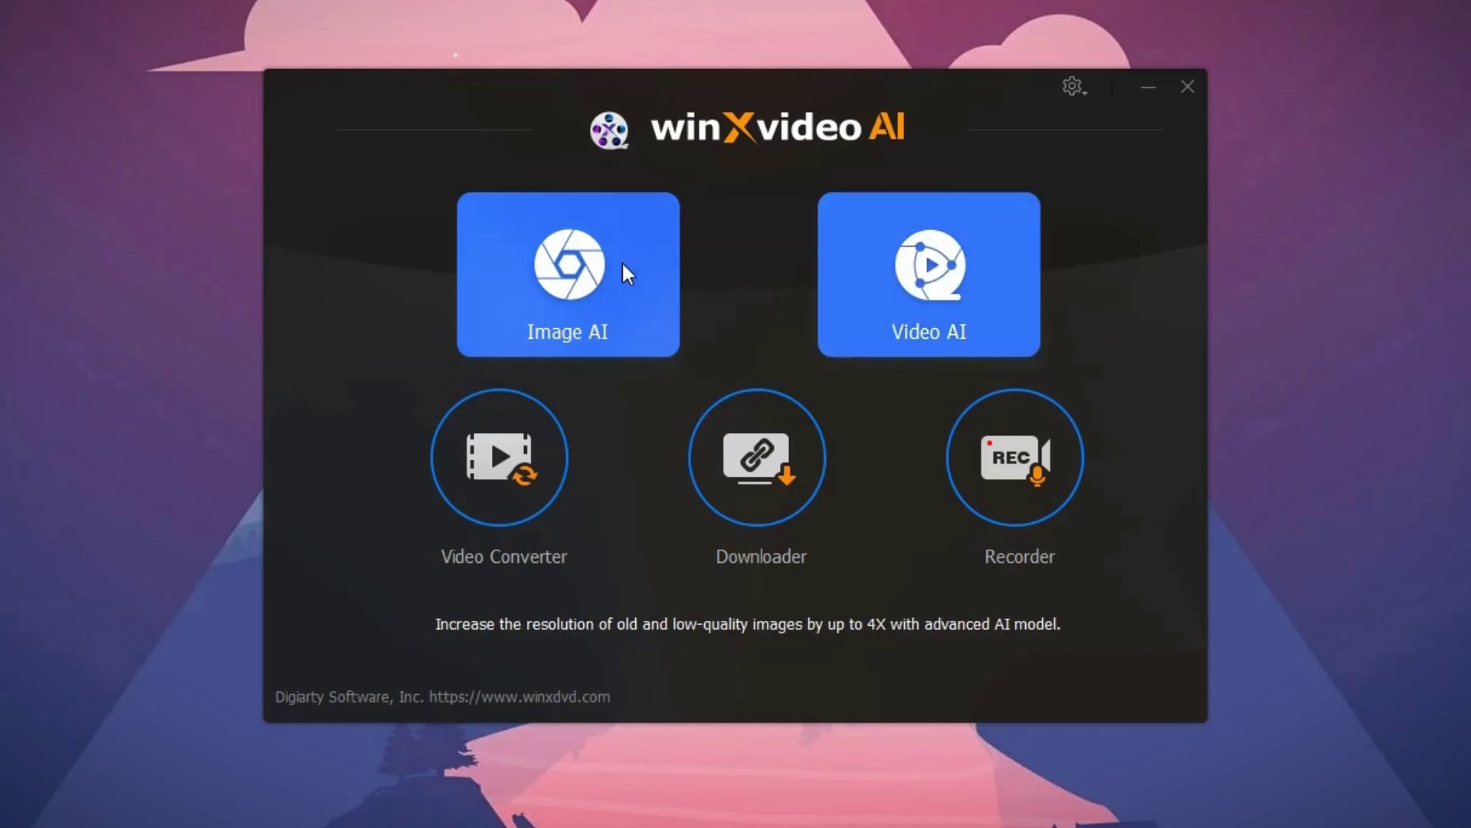
left_click(932, 300)
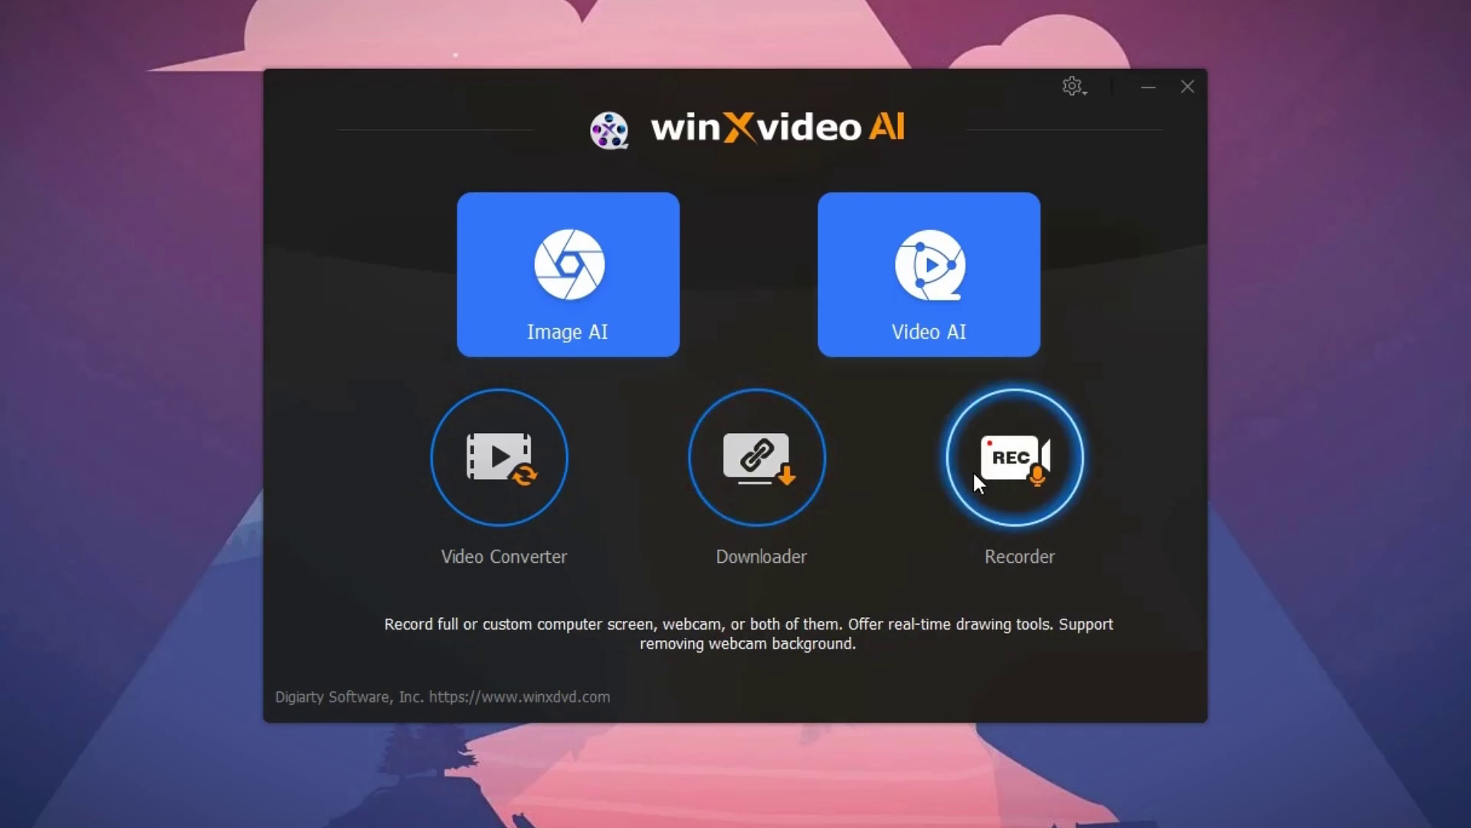
left_click(937, 297)
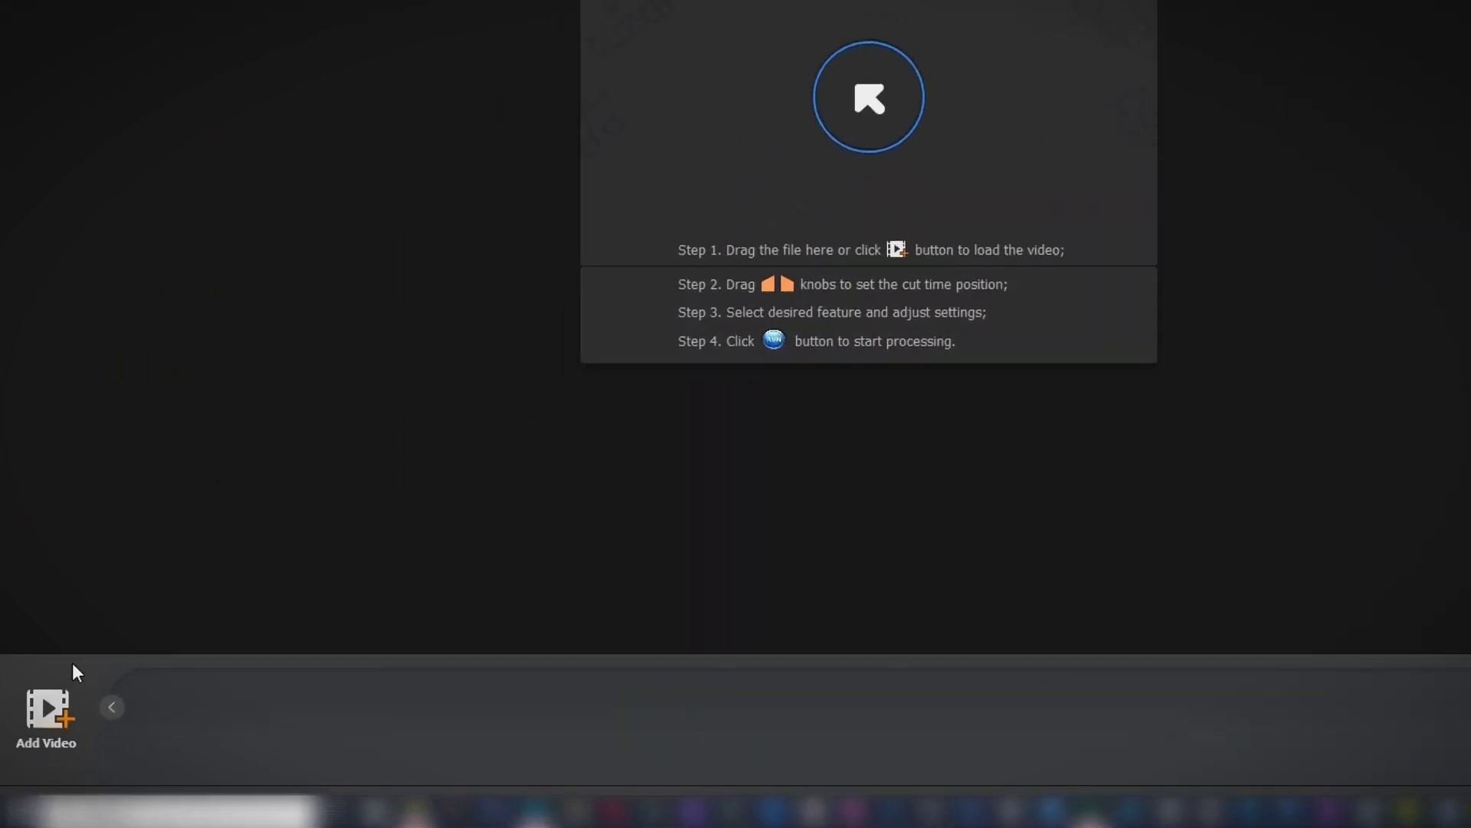
left_click(47, 708)
left_click(86, 191)
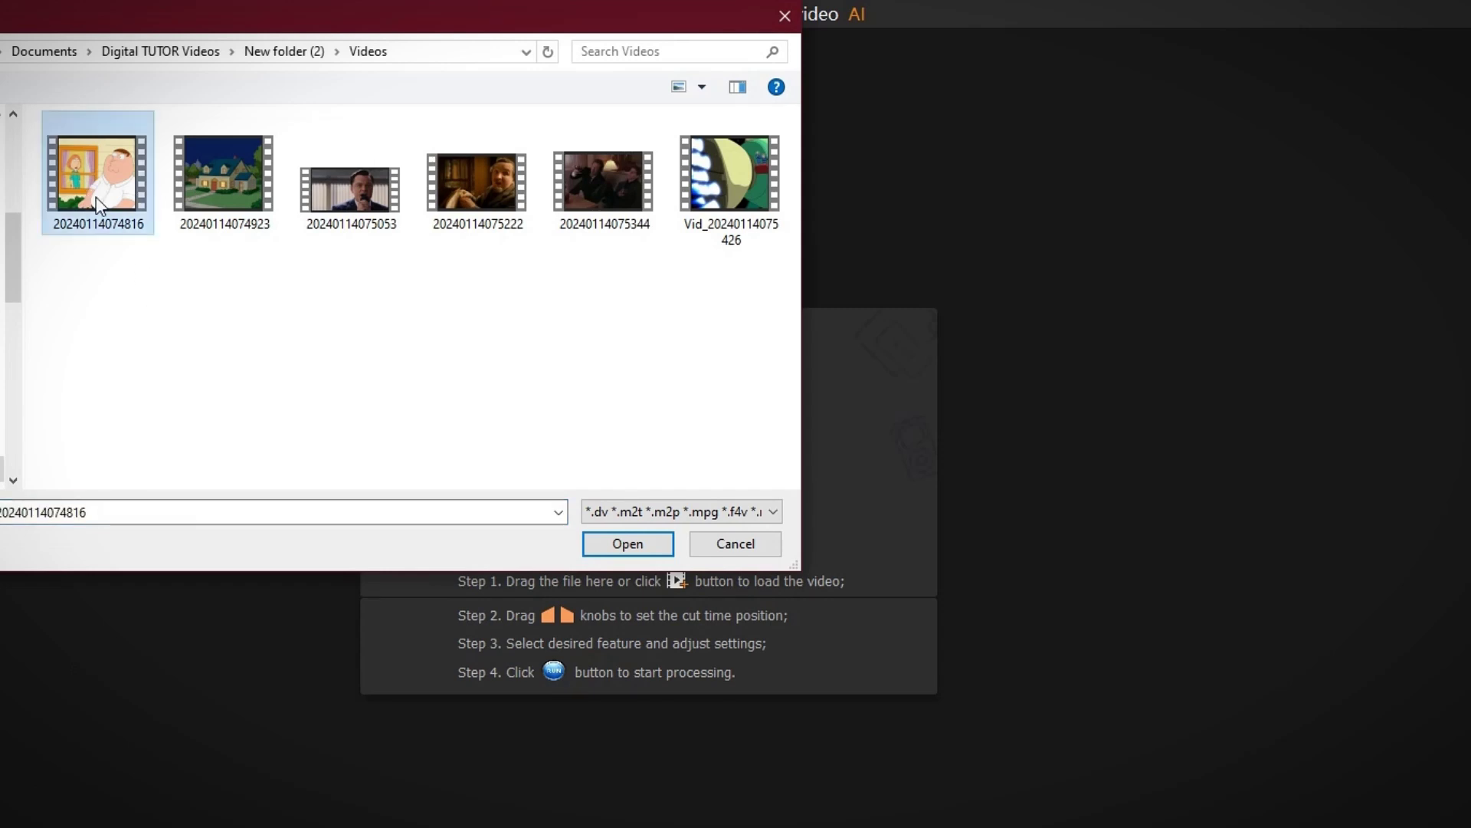
left_click(629, 544)
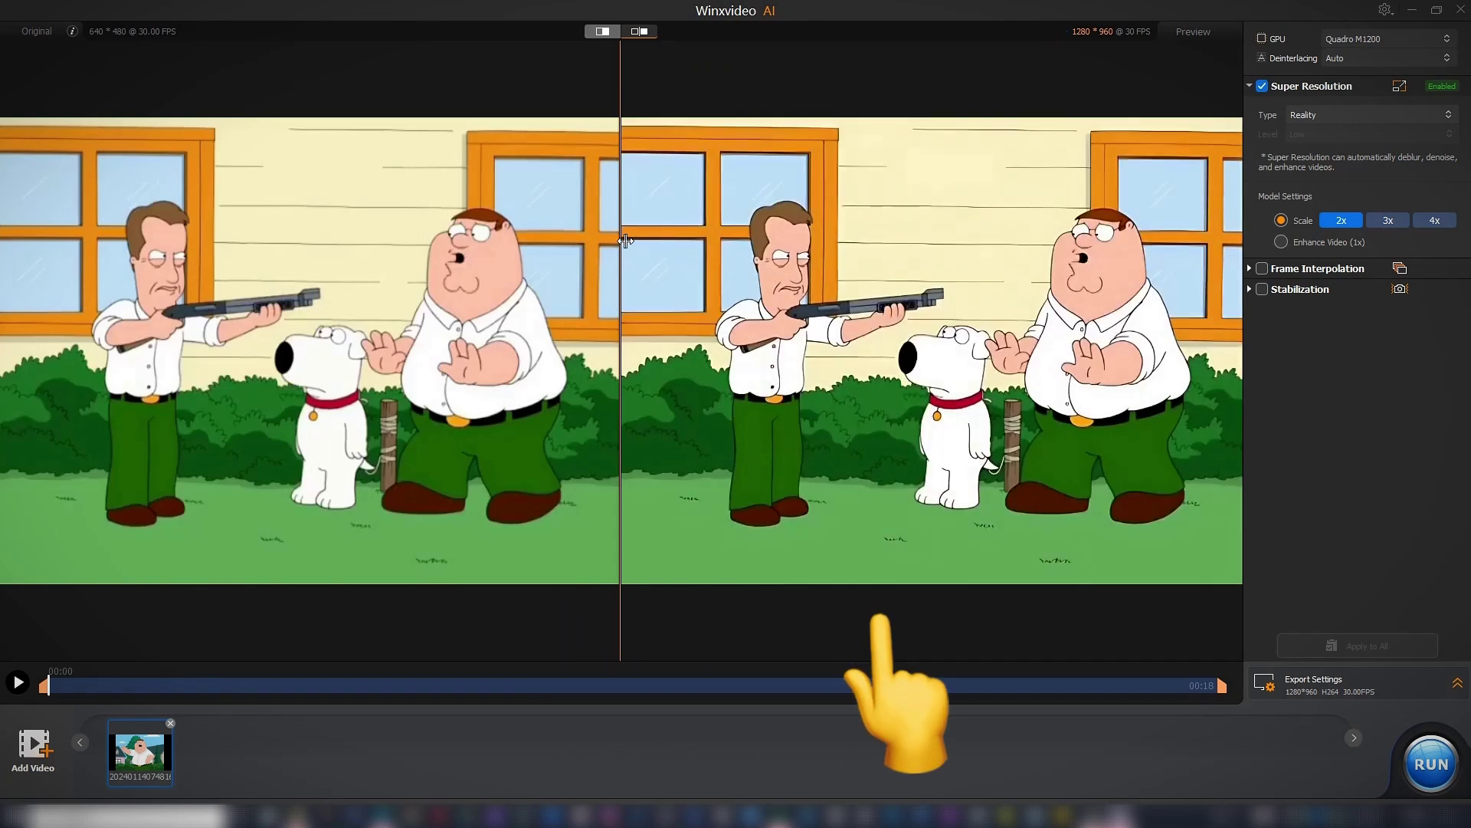
left_click_drag(619, 242, 324, 316)
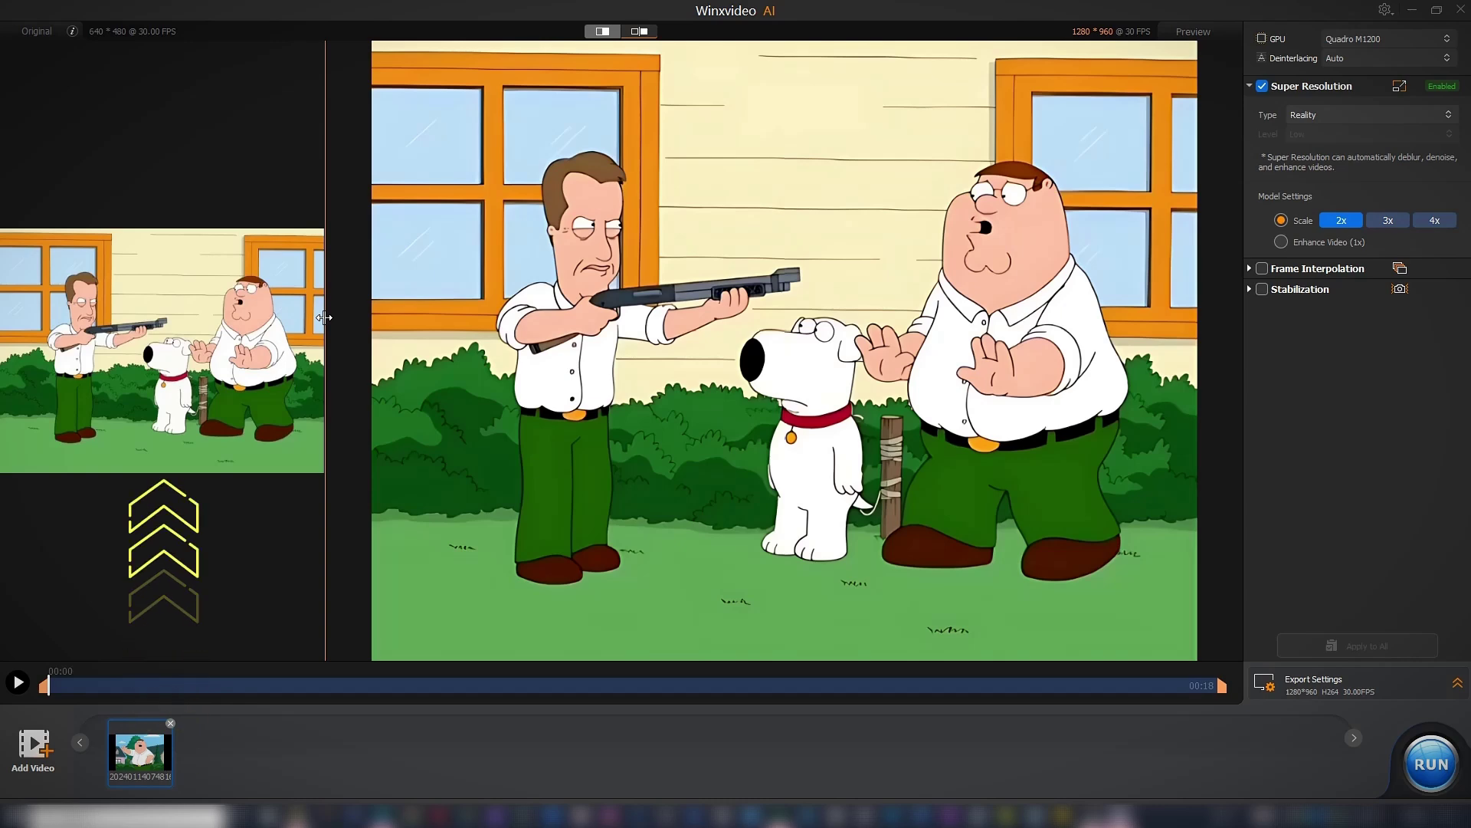
left_click_drag(324, 317, 585, 317)
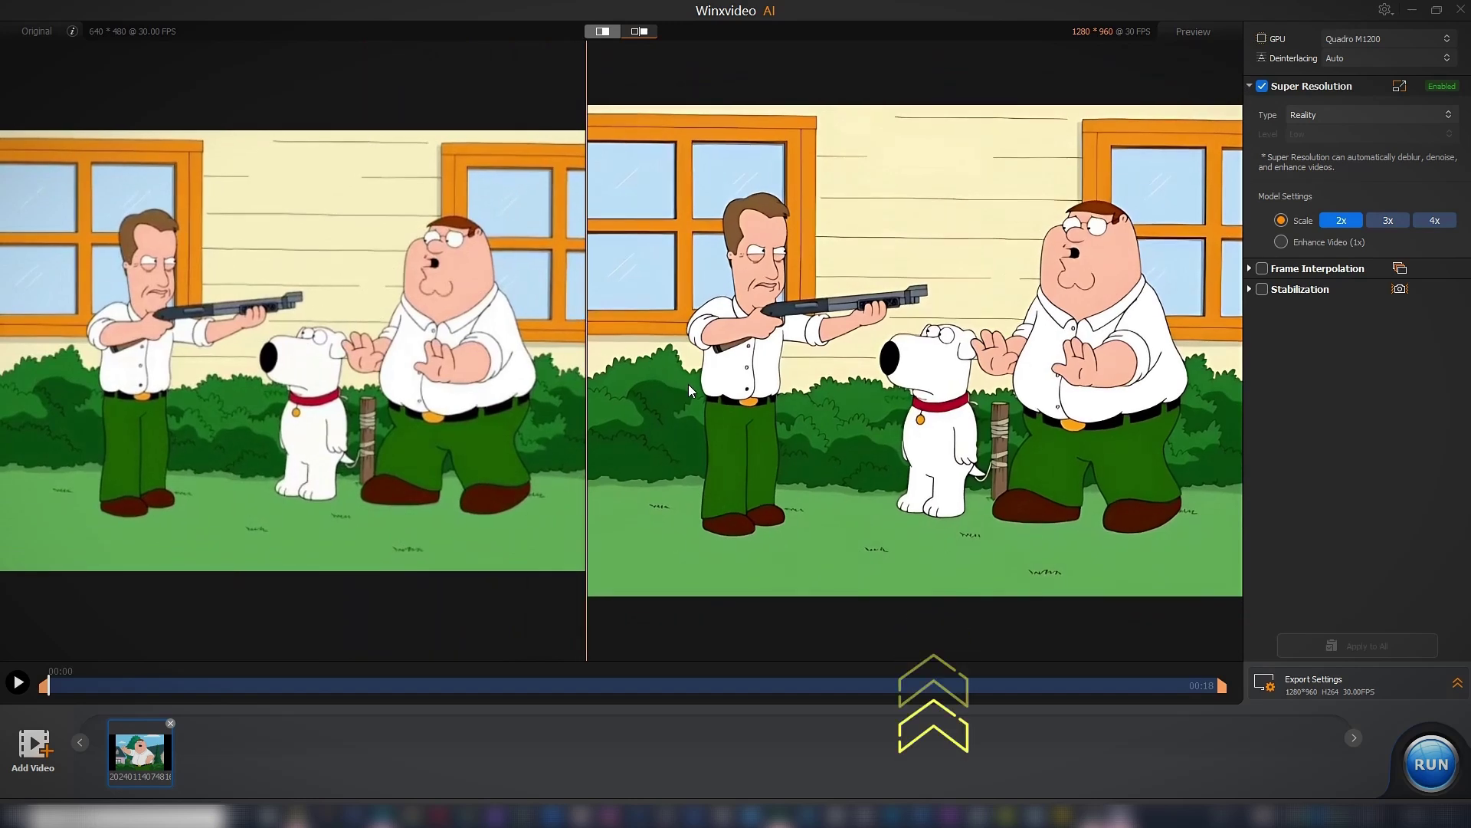
- Raise the cartoon upscale to 3x (1920×1440), compare frames, and export it as H264
left_click(1373, 224)
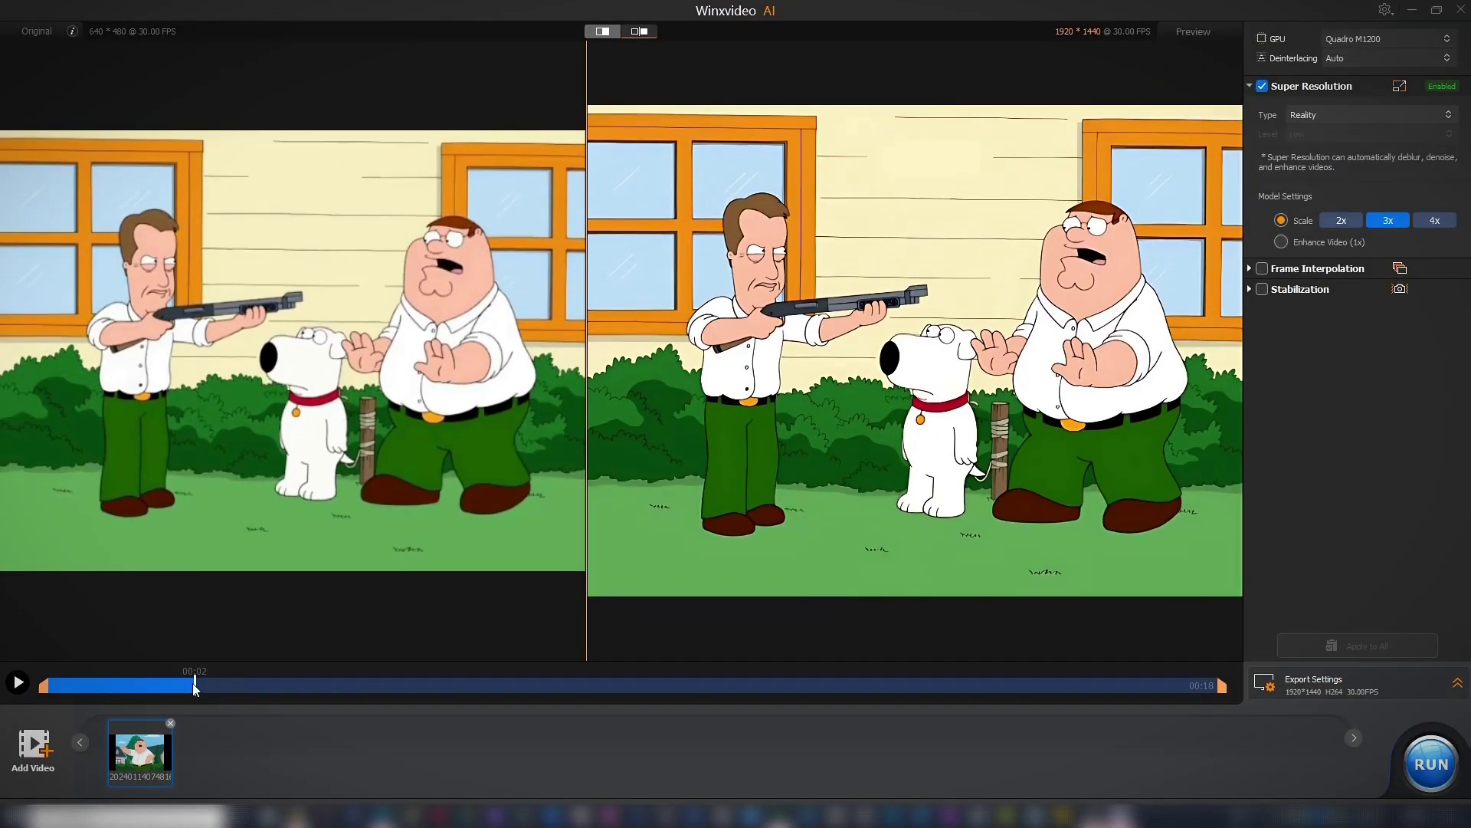
left_click_drag(191, 683, 712, 695)
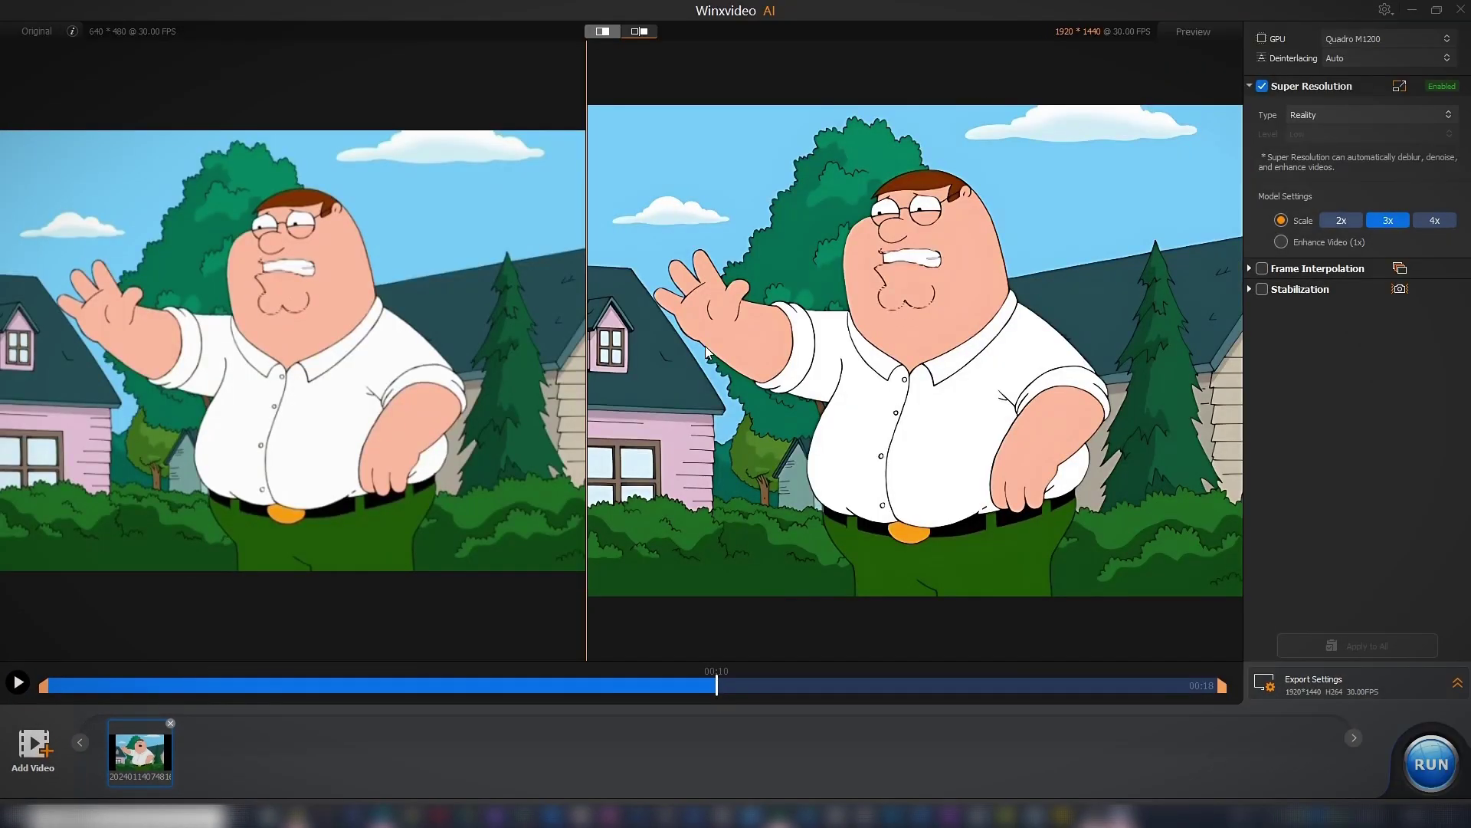
left_click_drag(587, 360, 659, 360)
left_click(1144, 685)
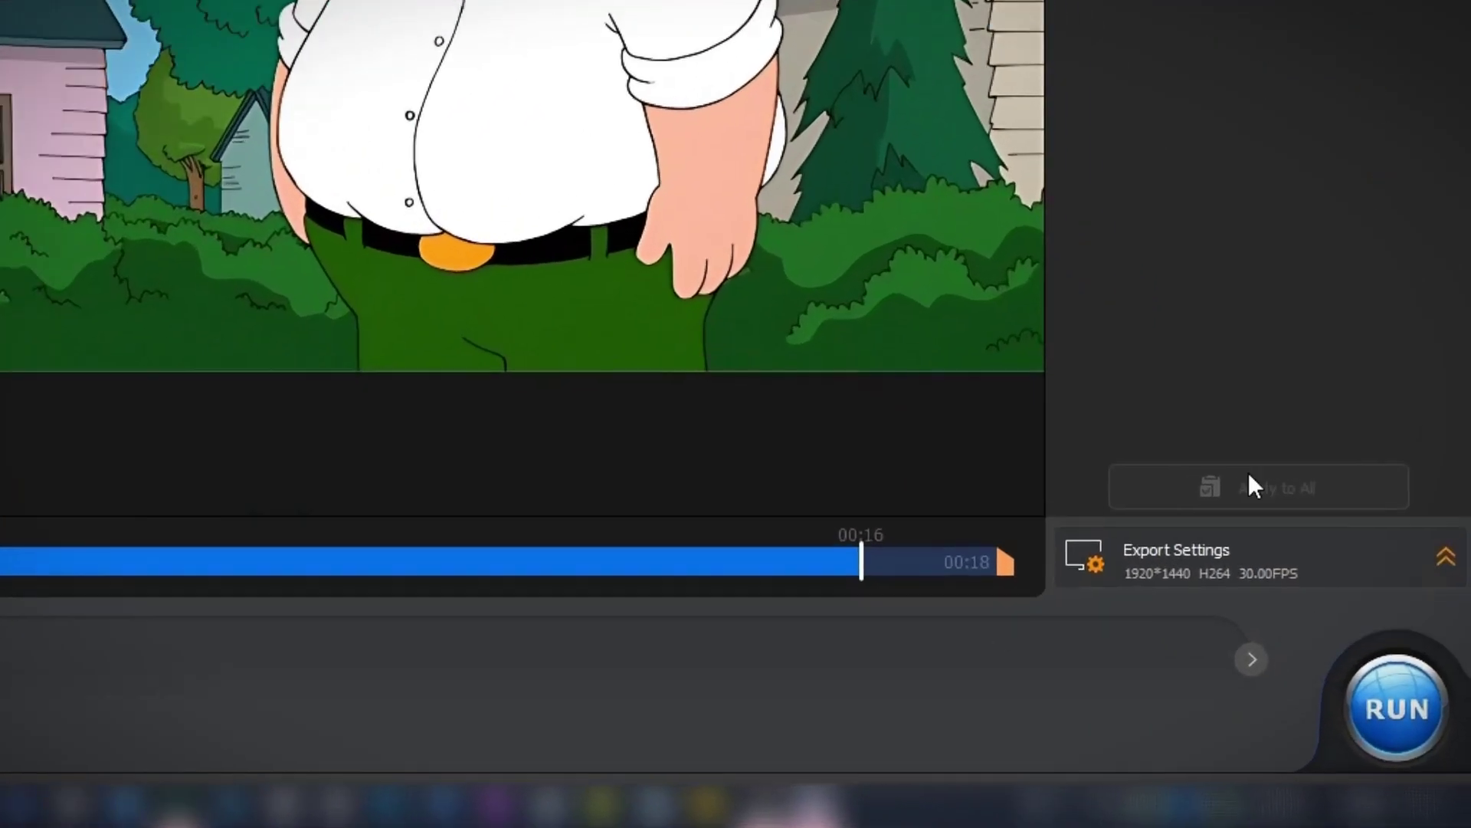
left_click(1454, 650)
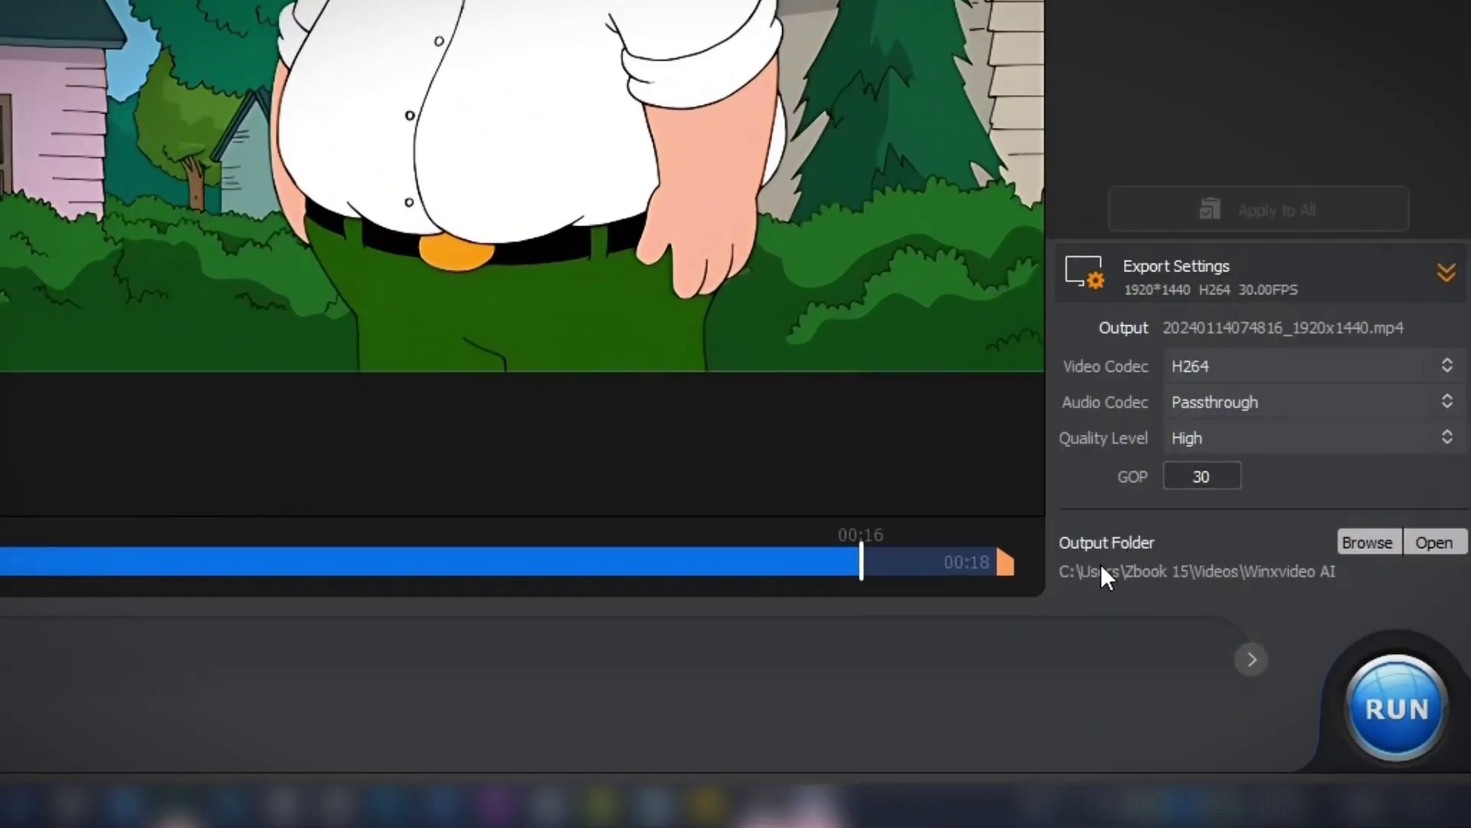
left_click(1392, 711)
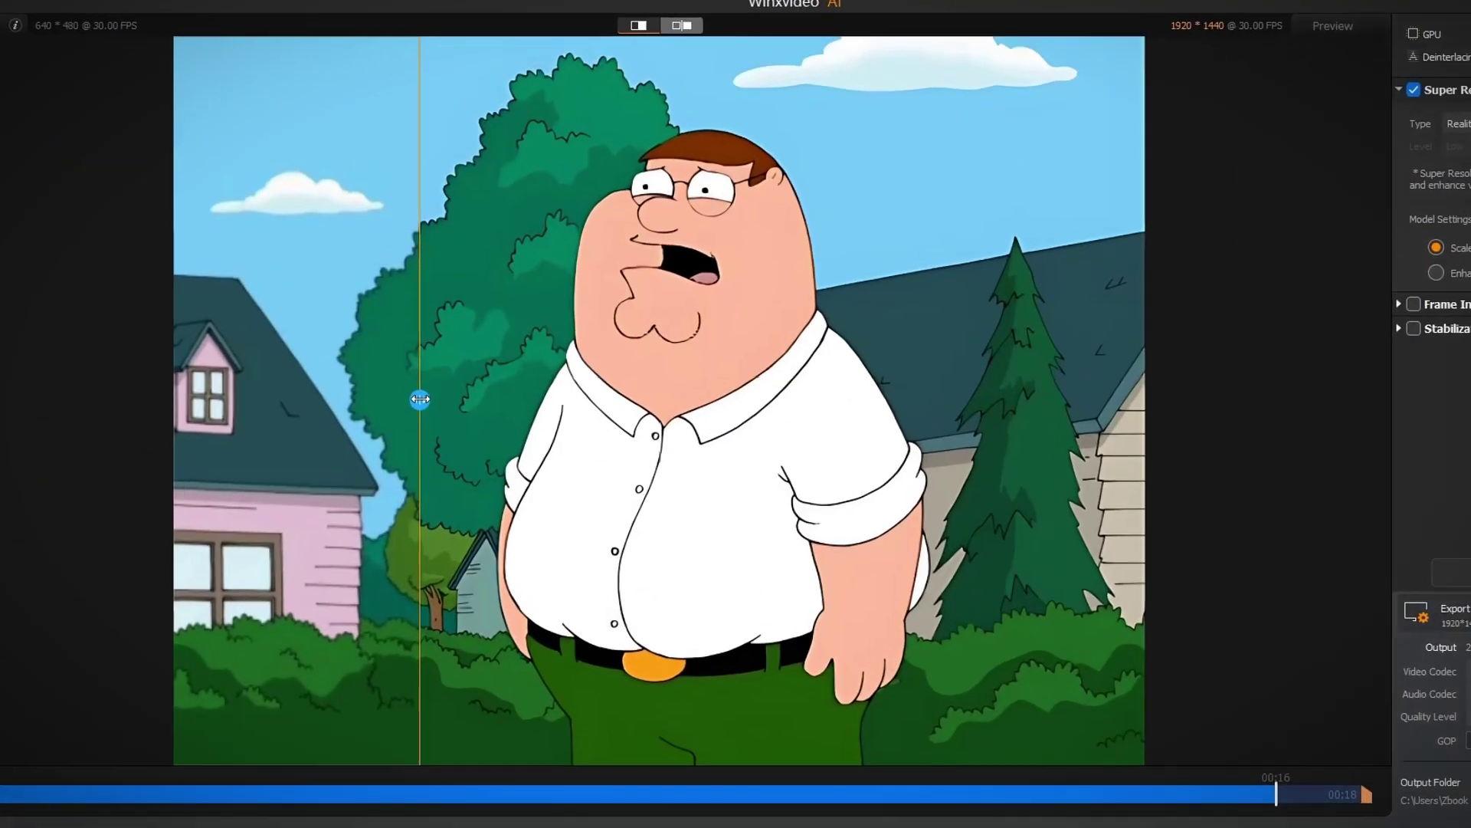
- Compare the 856×358 original against the 2x 1716×716 upscale side by side, then export it
left_click_drag(420, 399, 727, 390)
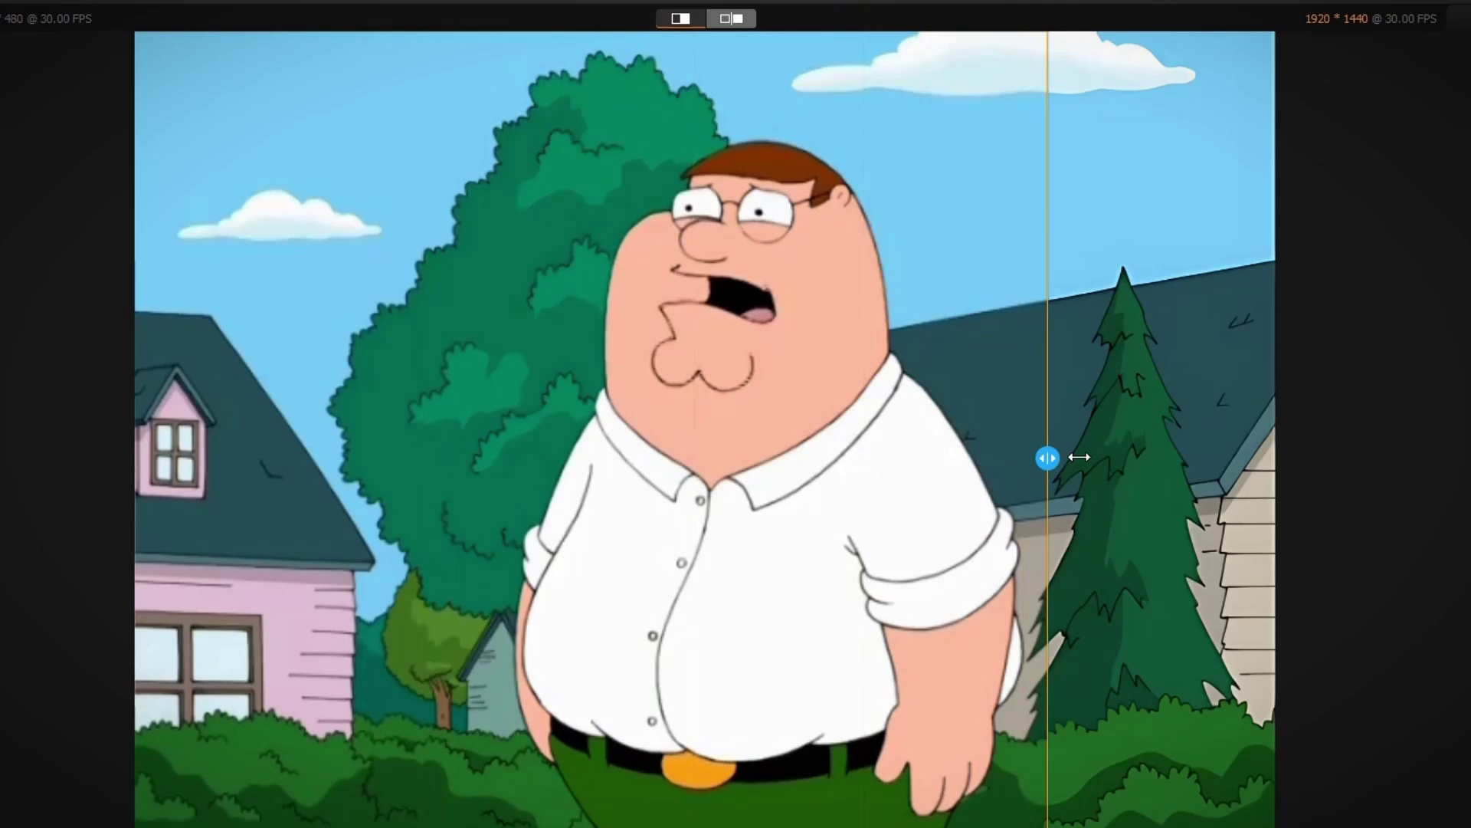
left_click_drag(865, 467, 615, 482)
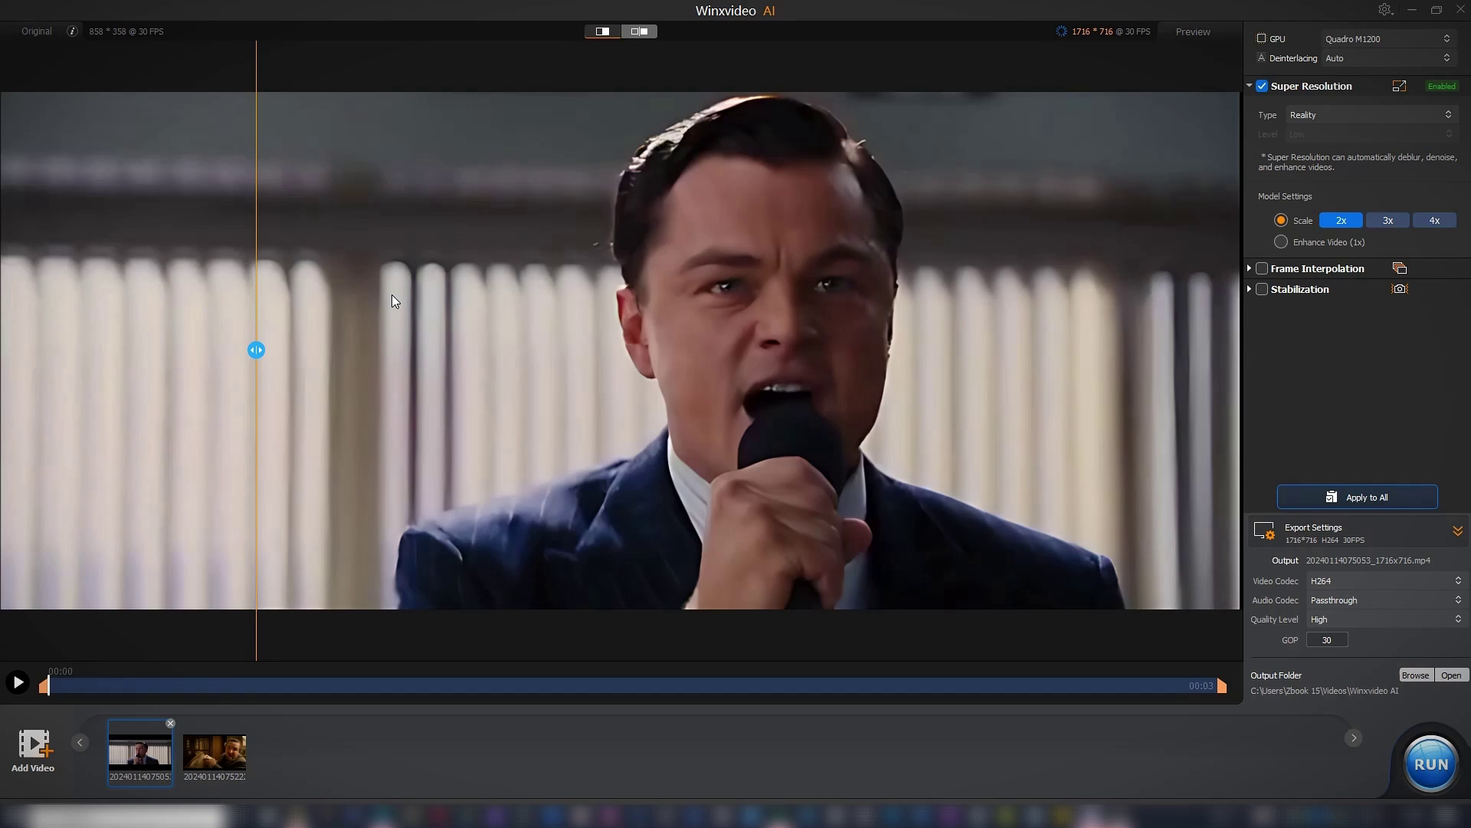
left_click_drag(431, 351, 183, 358)
left_click_drag(578, 682, 1183, 682)
left_click(1134, 383)
left_click(1432, 764)
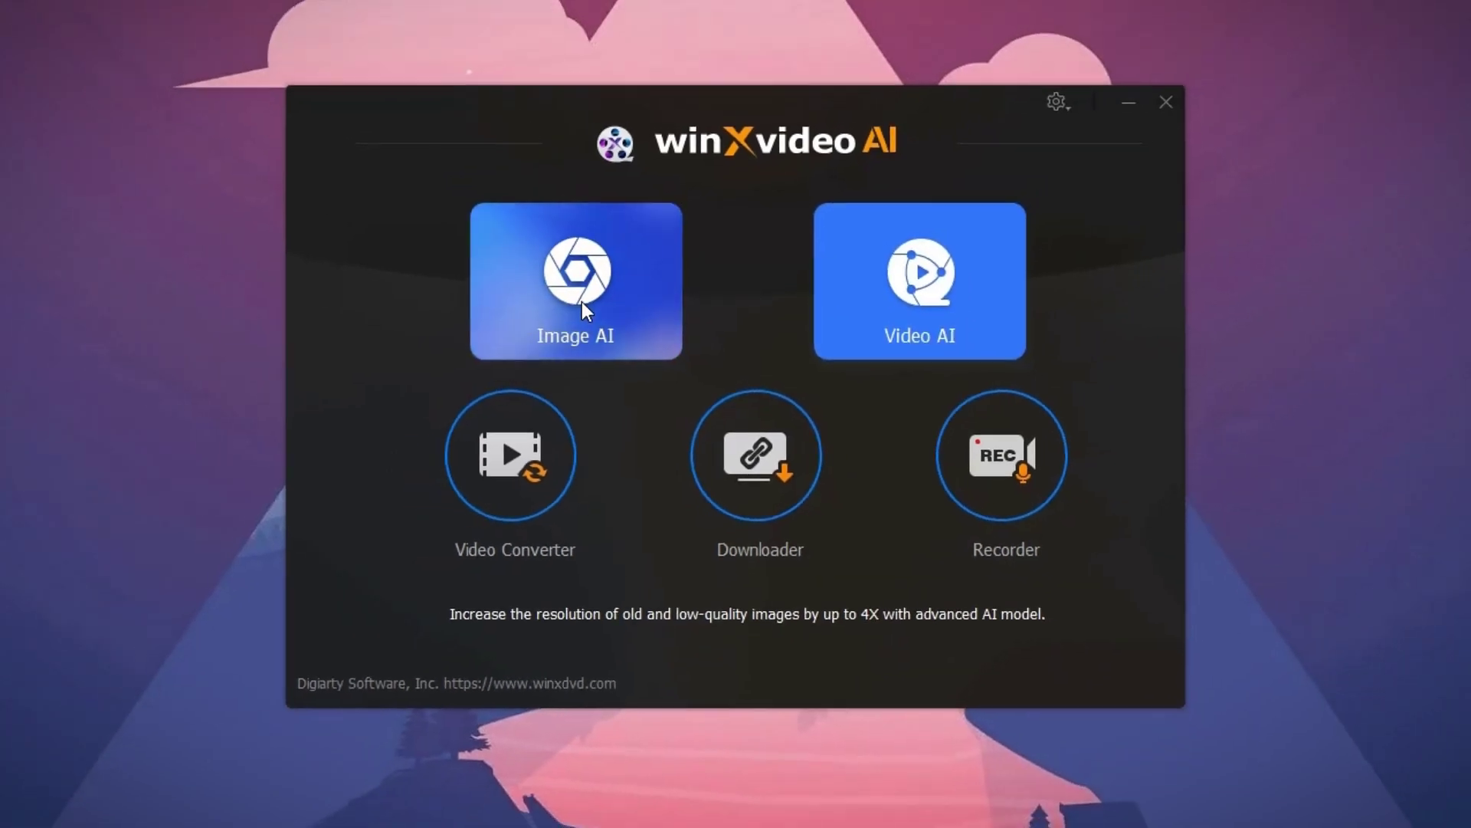
- Load the old boy-on-toy-car photo into Image AI, compare the 4x 2800×3056 result, and export
left_click(556, 280)
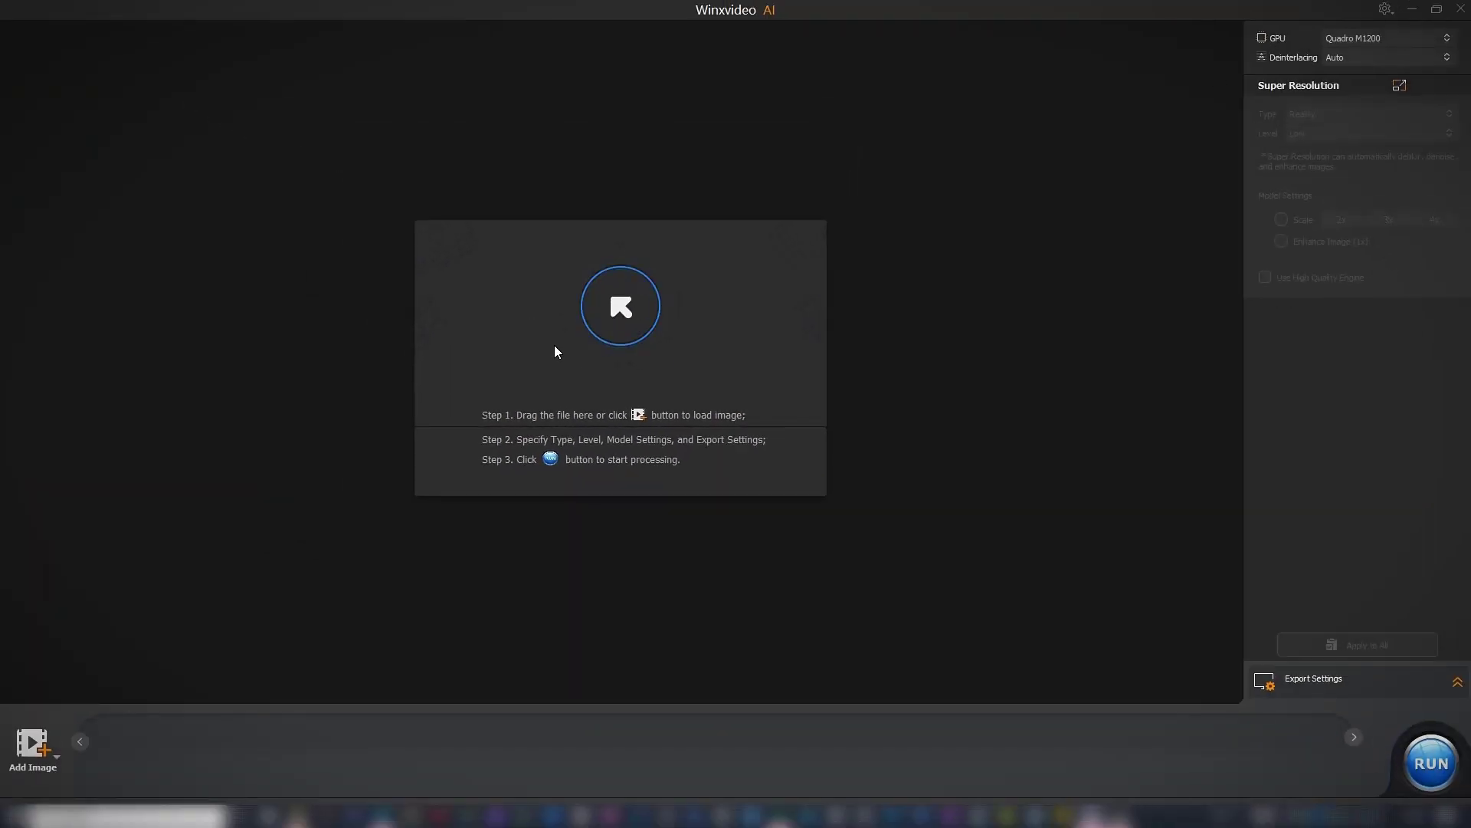
left_click(21, 750)
left_click(98, 118)
left_click(568, 463)
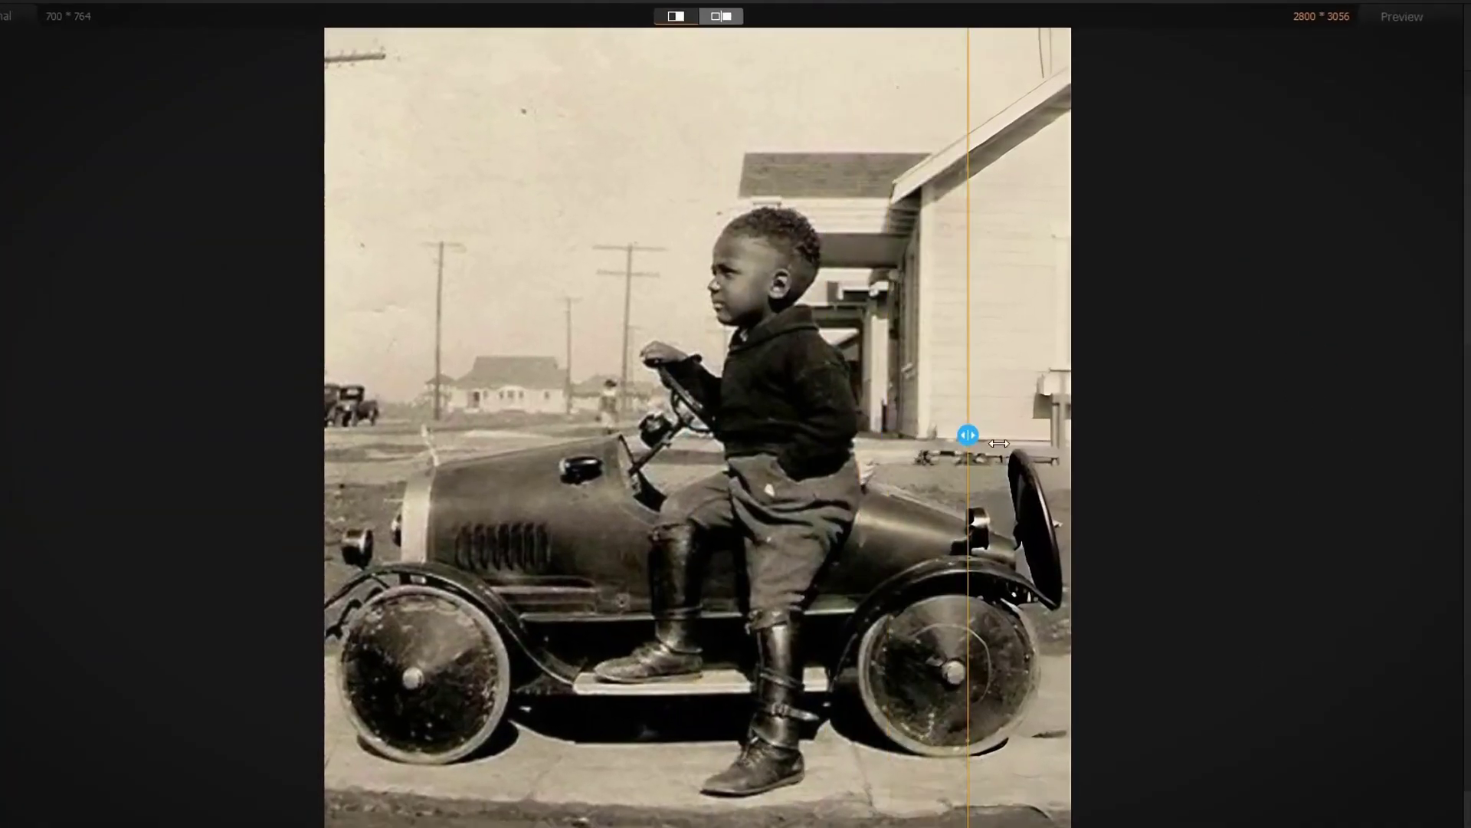
left_click_drag(999, 443, 442, 454)
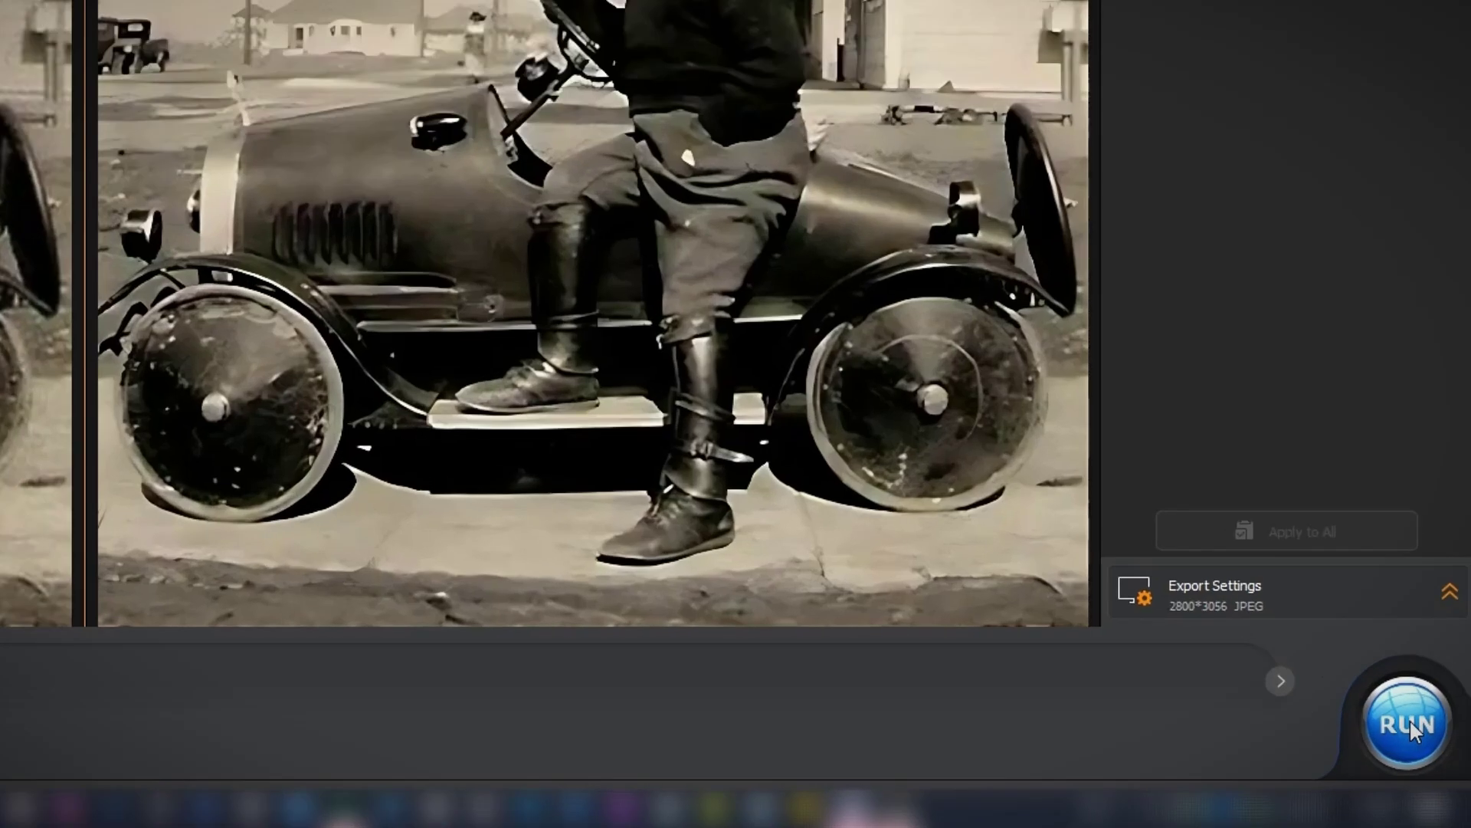
left_click(1433, 765)
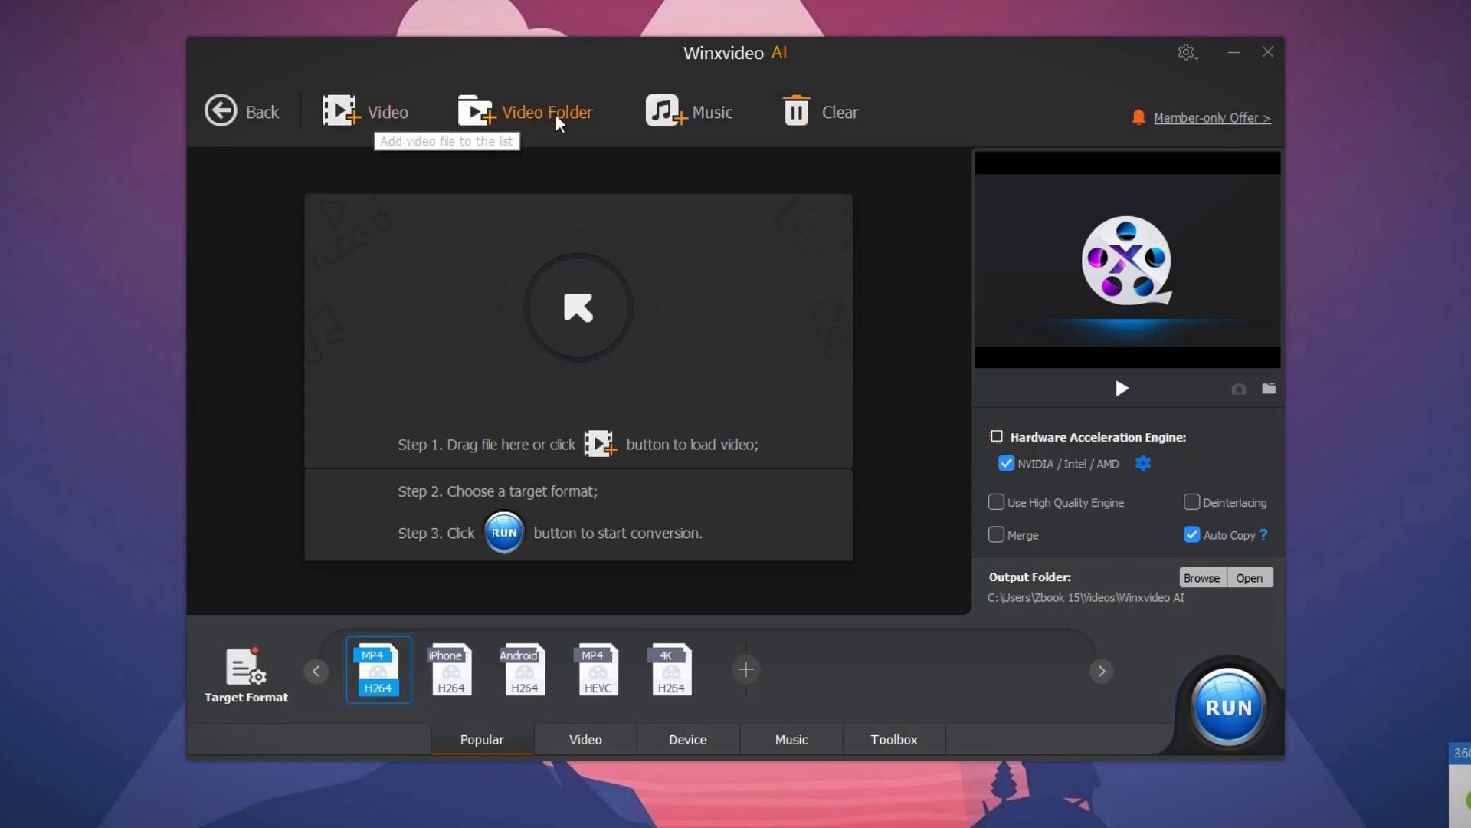
- Return to the launcher, open Recorder, and stop the ongoing screen recording
left_click(221, 112)
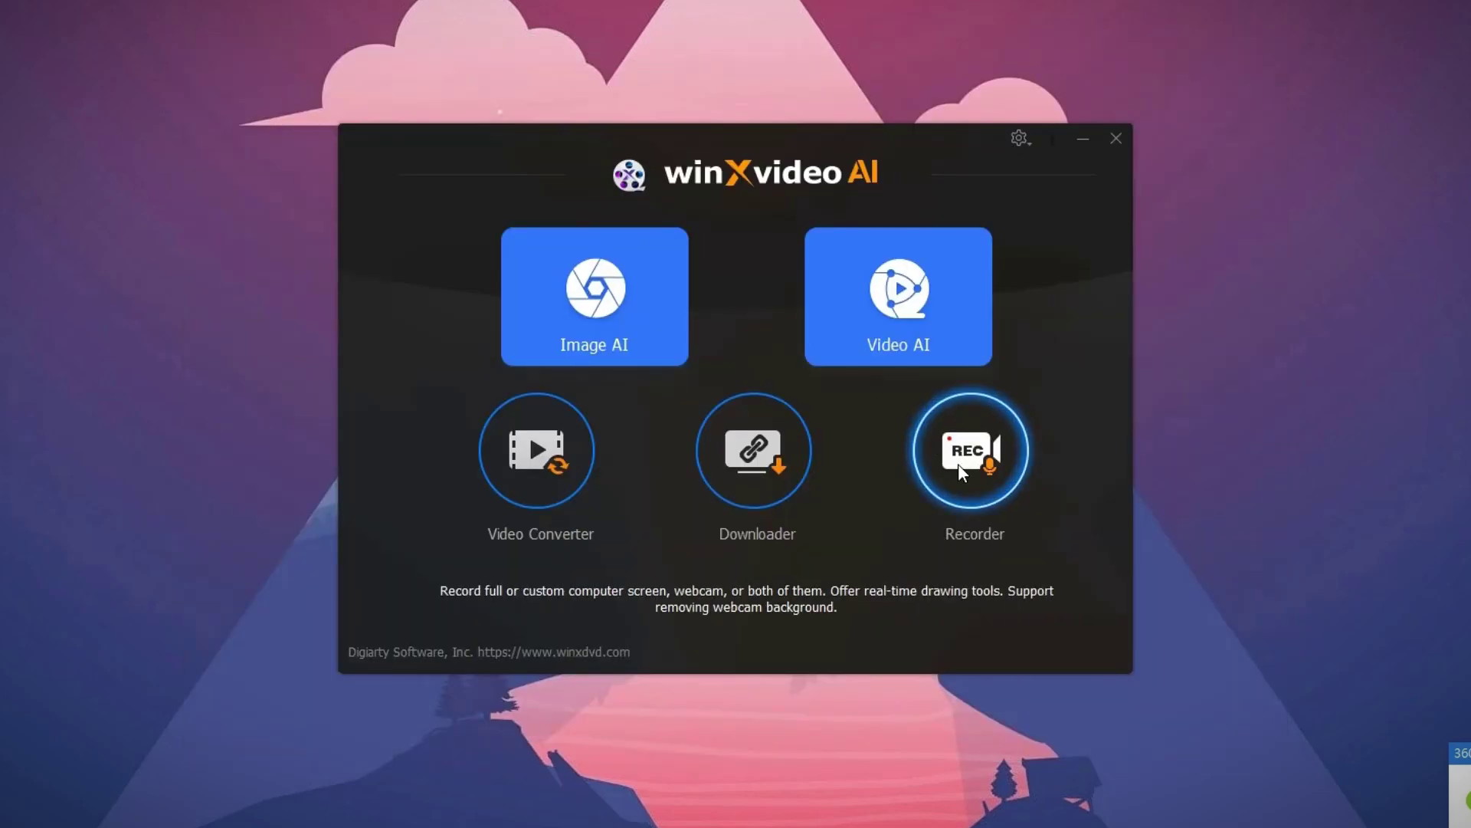
left_click(958, 463)
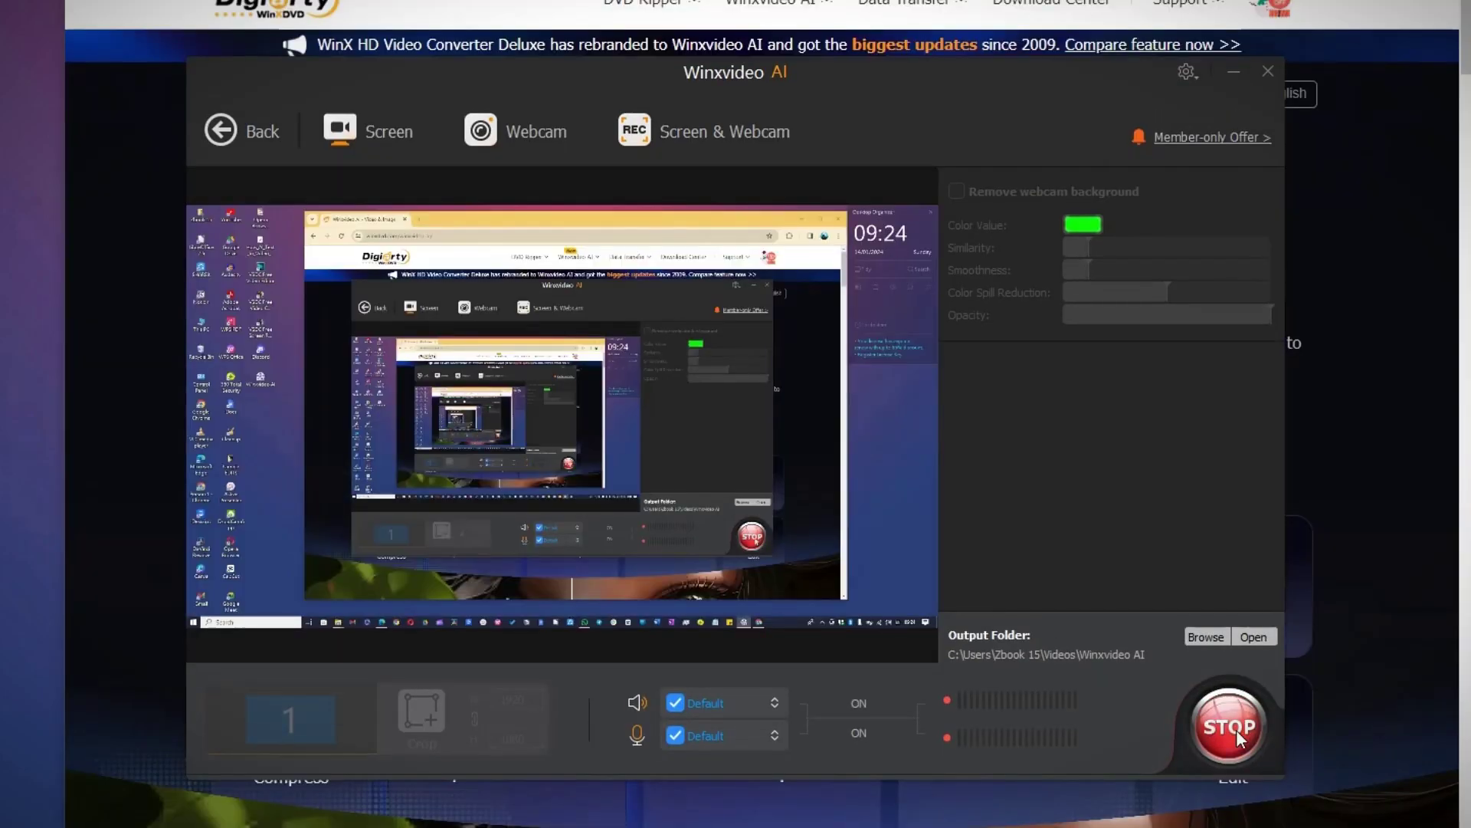
left_click(1235, 730)
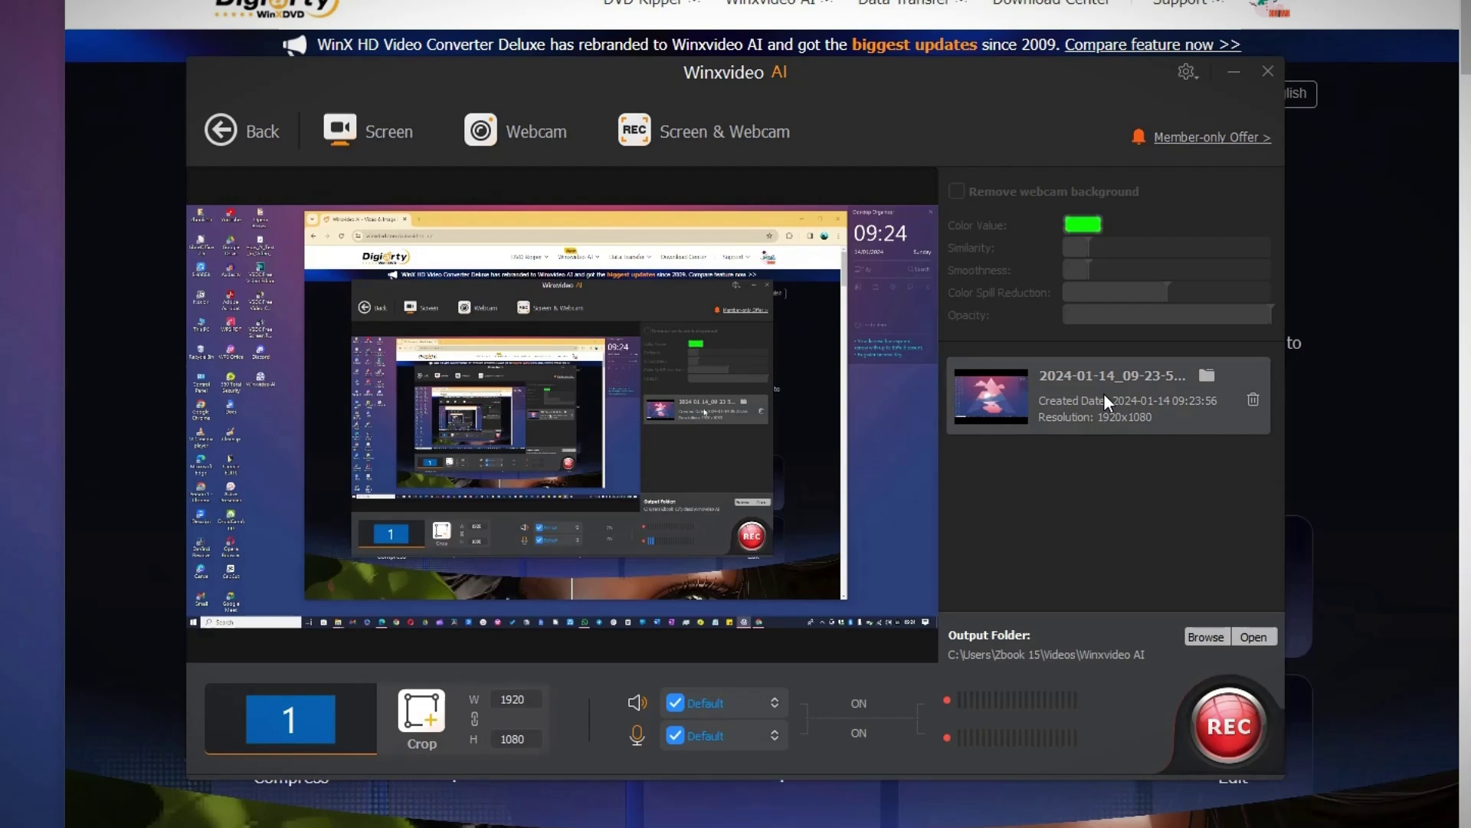
- Play back the new recording, skipping ahead twice, then close the recorder
left_click(996, 396)
left_click(556, 656)
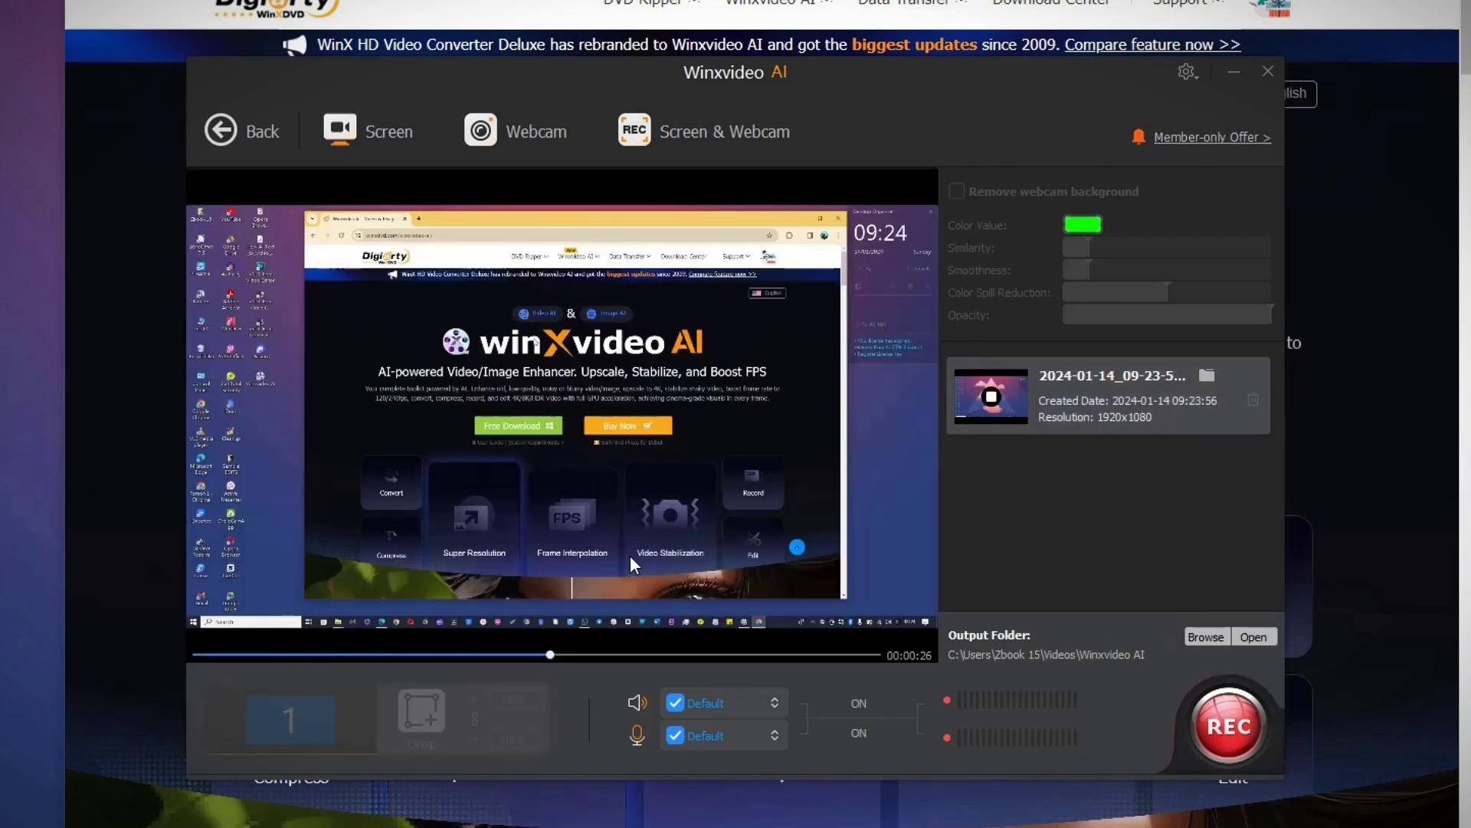
left_click(699, 655)
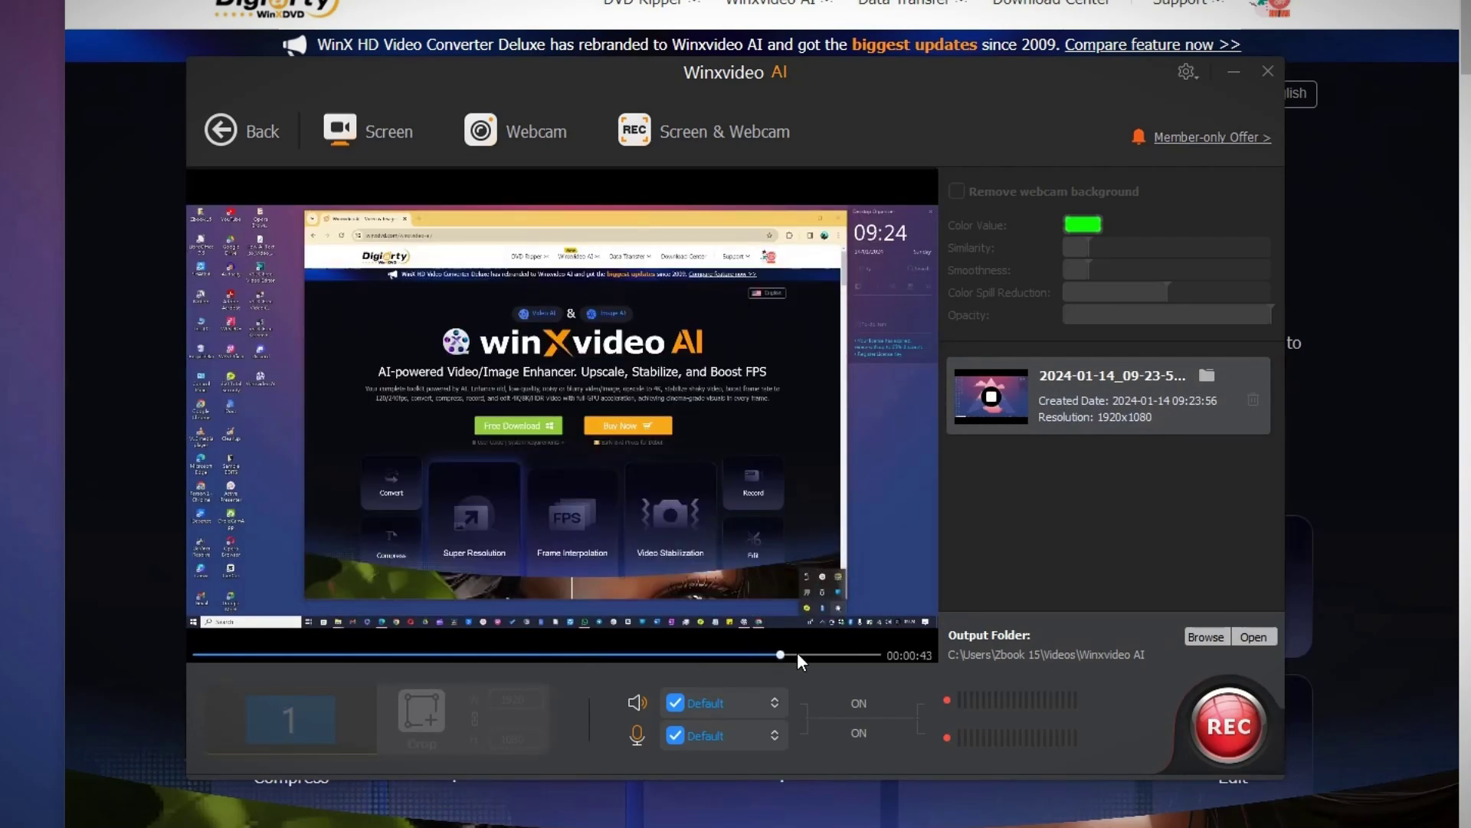
left_click(1270, 73)
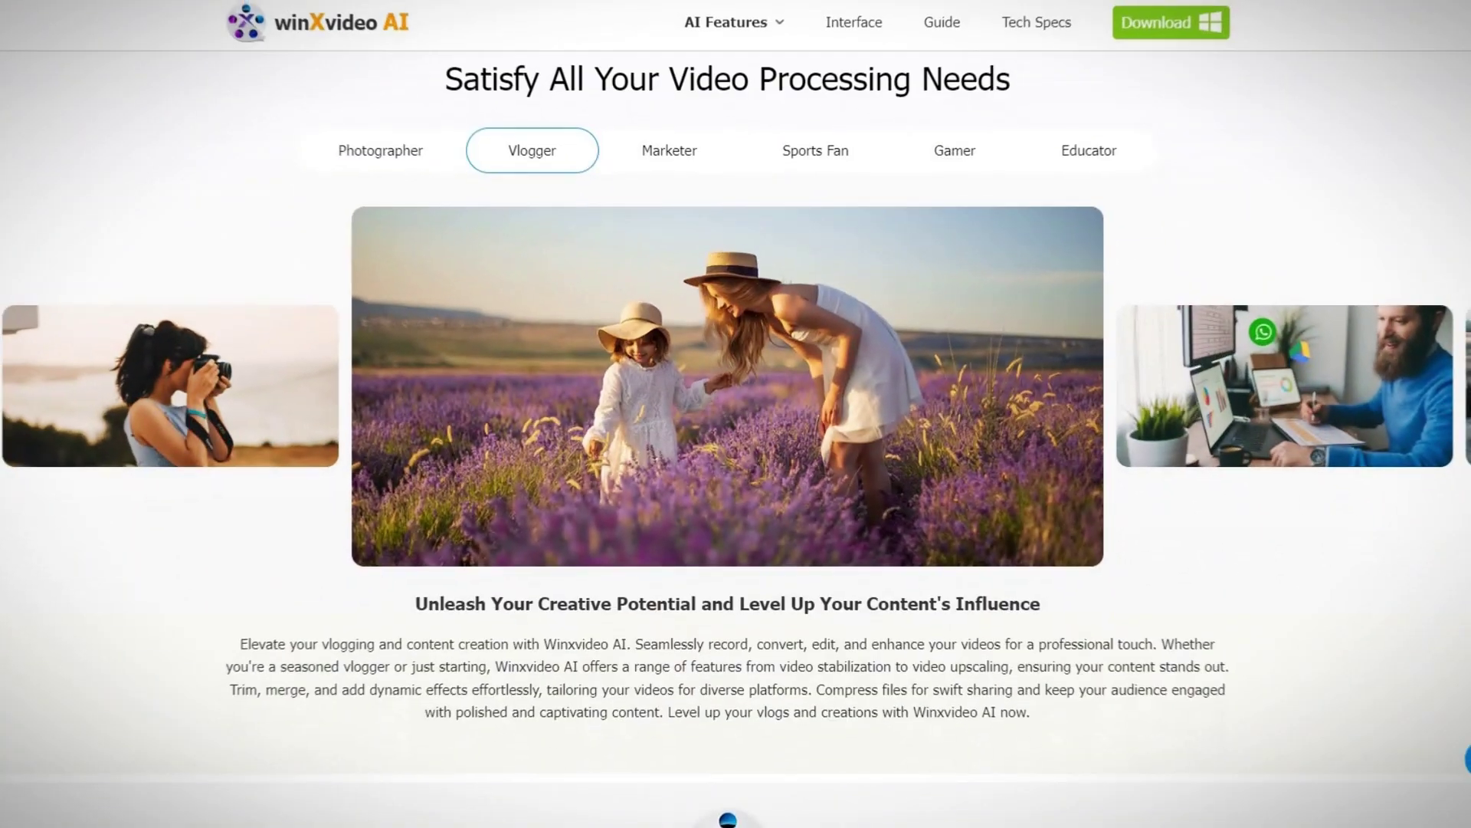
- Scroll the winxdvd.com Winxvideo AI page to the footer and back up to Screen Recorder & Video Editor
scroll(736, 414, "down", 10)
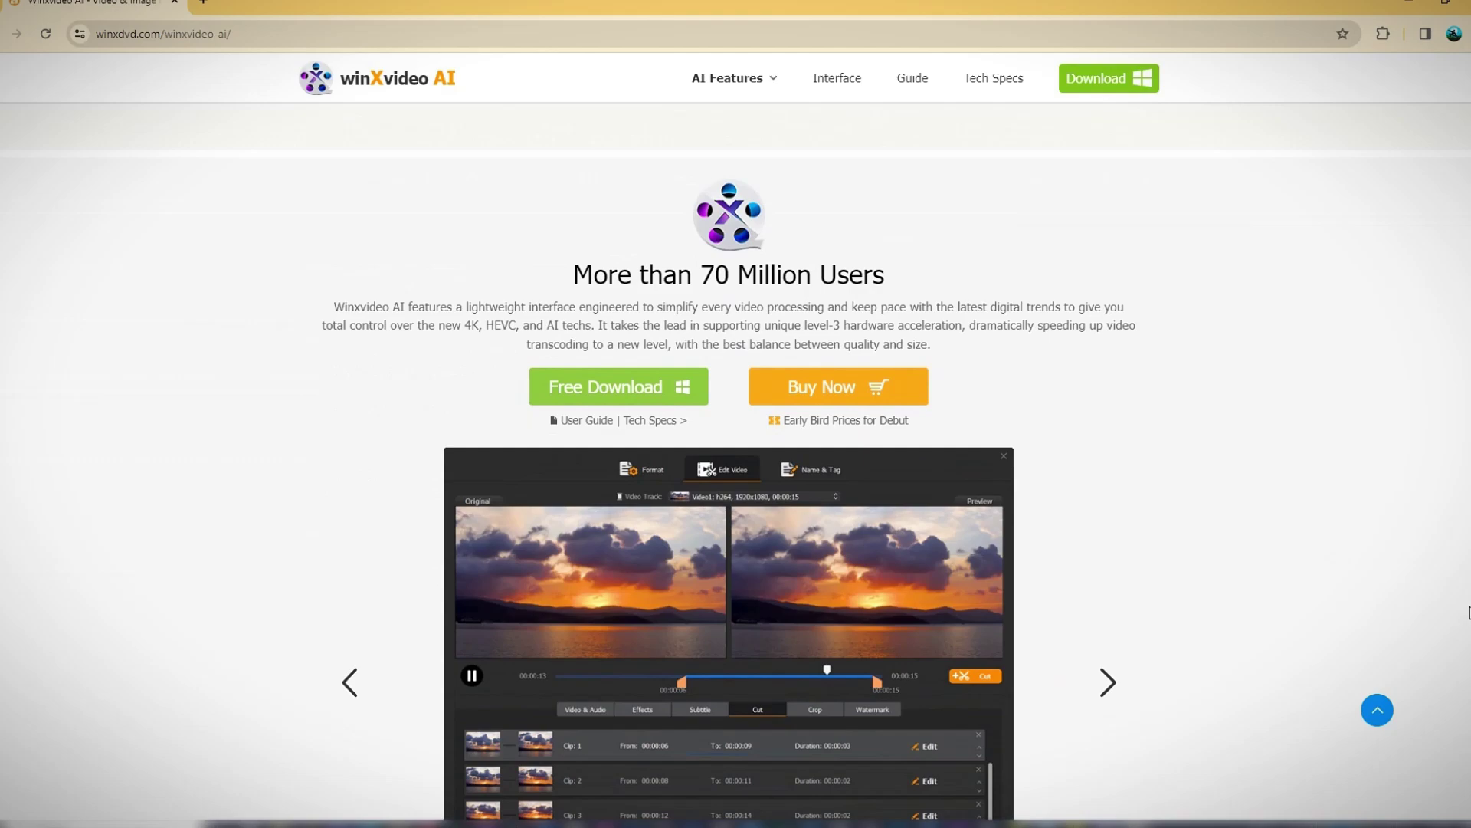
scroll(735, 460, "down", 8)
scroll(1450, 657, "down", 15)
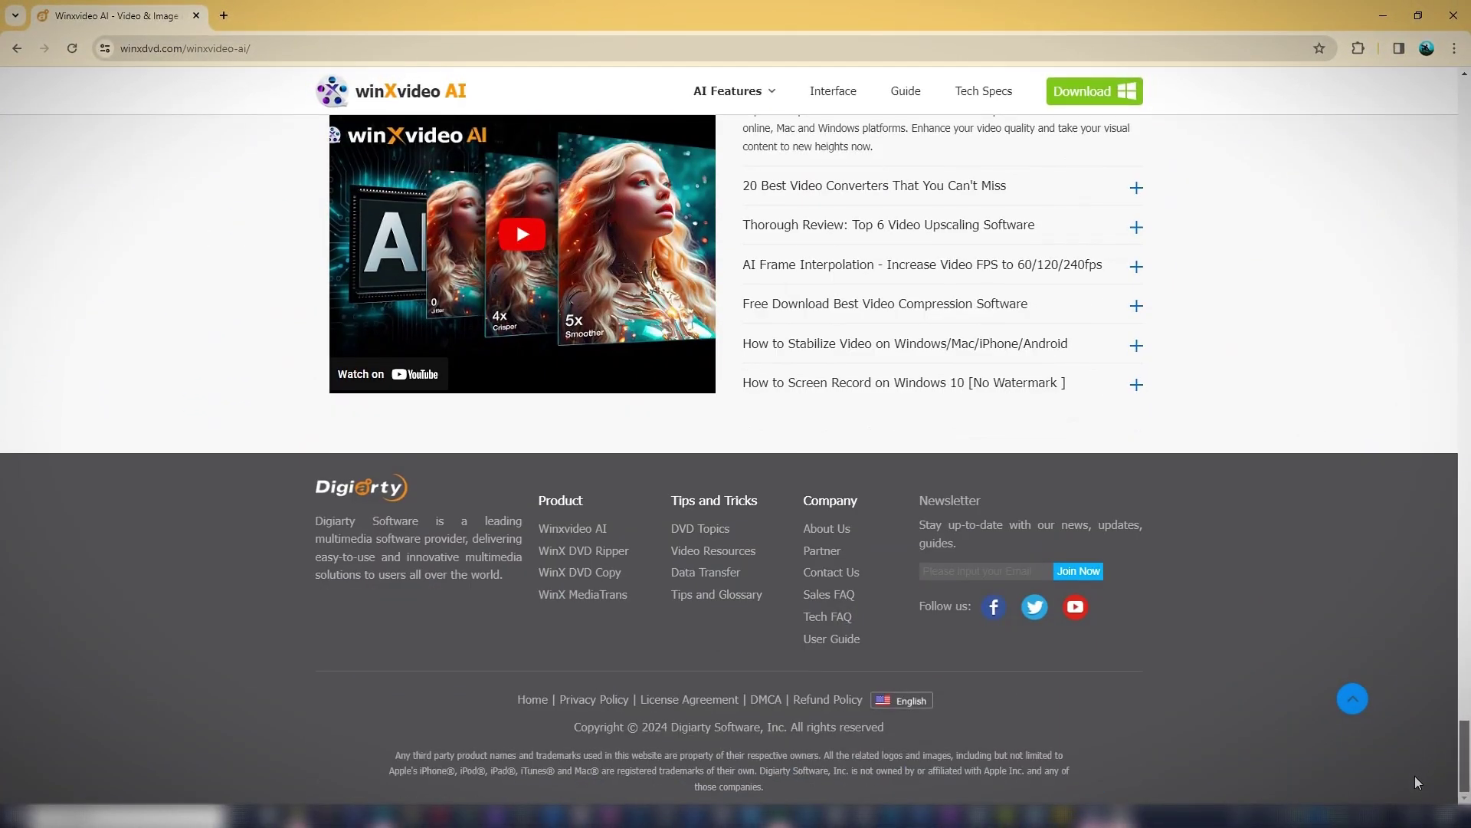
scroll(1428, 743, "up", 2)
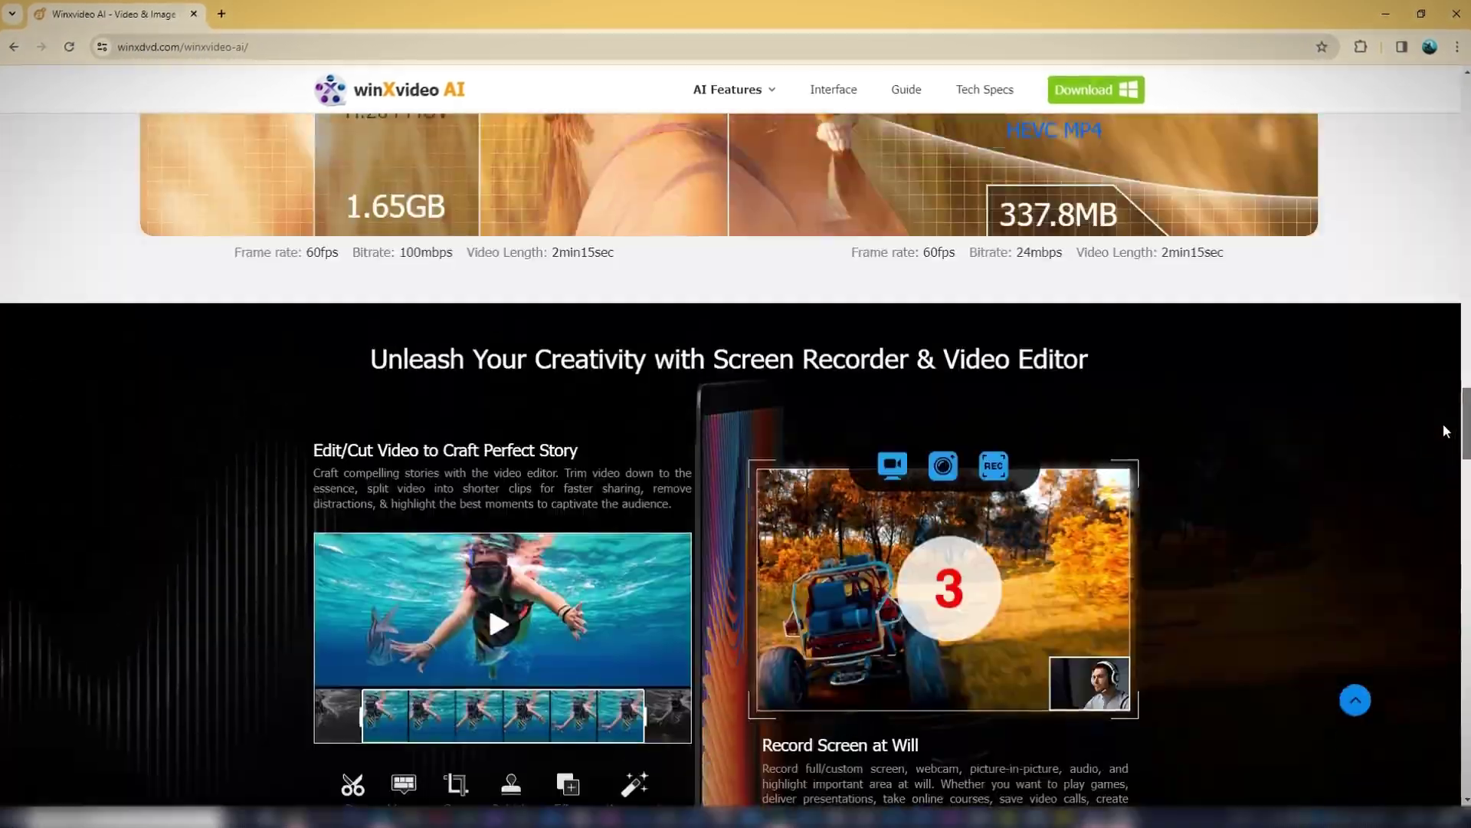